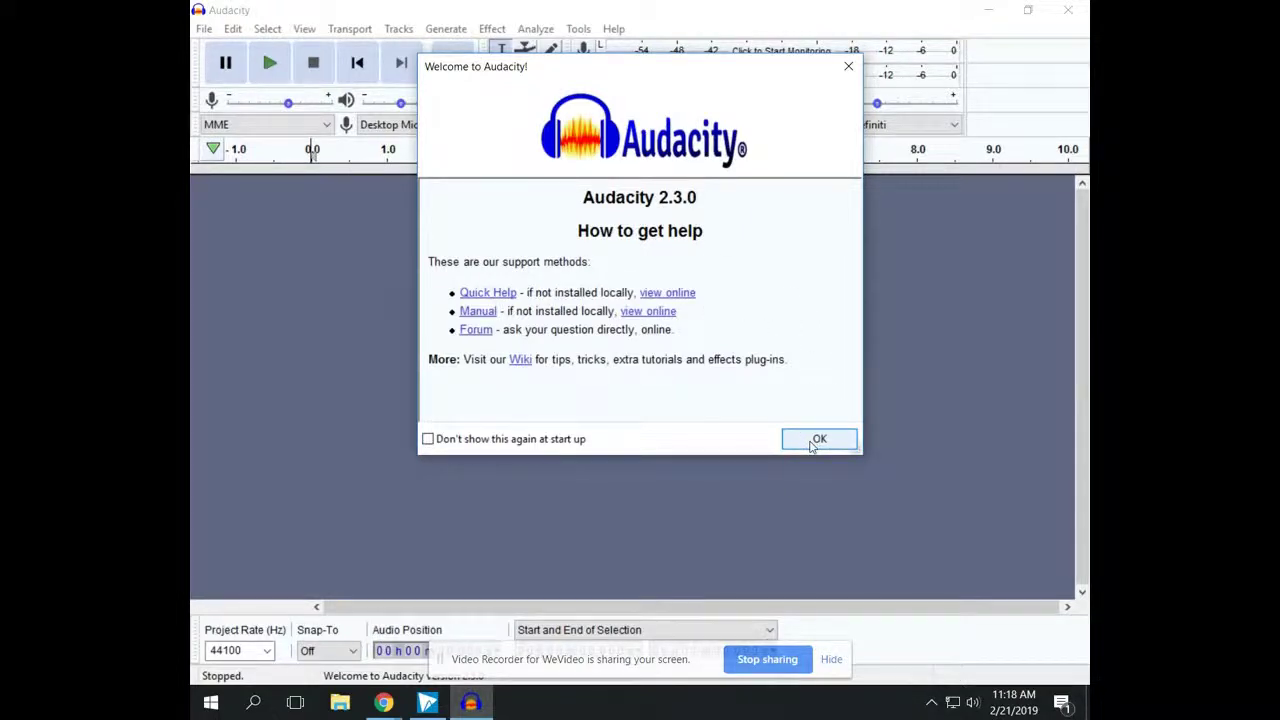
Dismiss the welcome message
{"action": "left_click", "coordinate": [814, 443]}
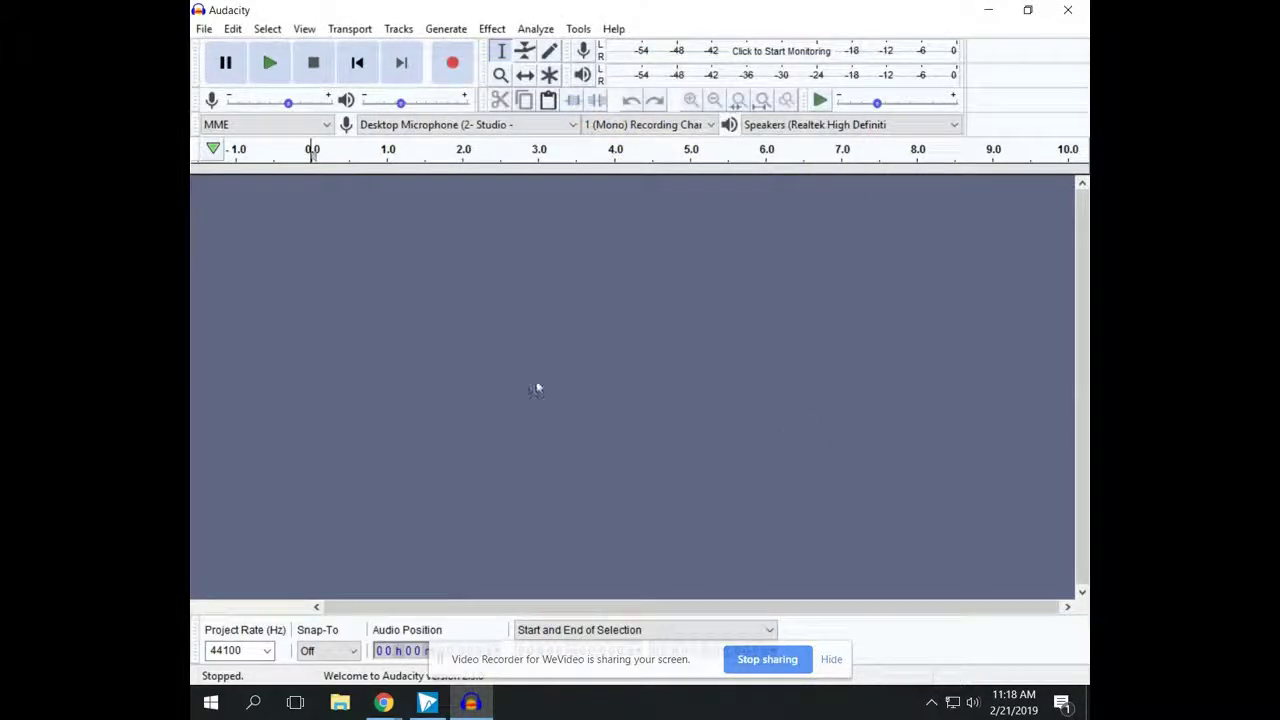
{"action": "left_click", "coordinate": [205, 30]}
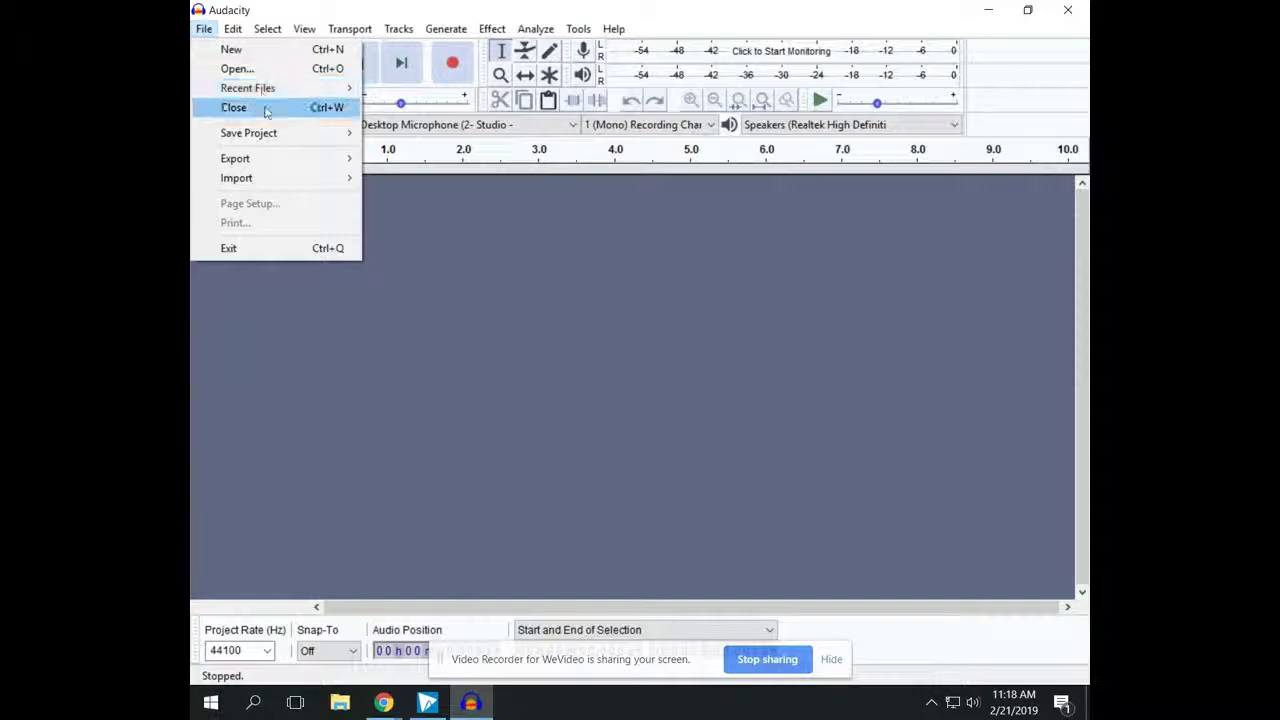
{"action": "left_click", "coordinate": [450, 322]}
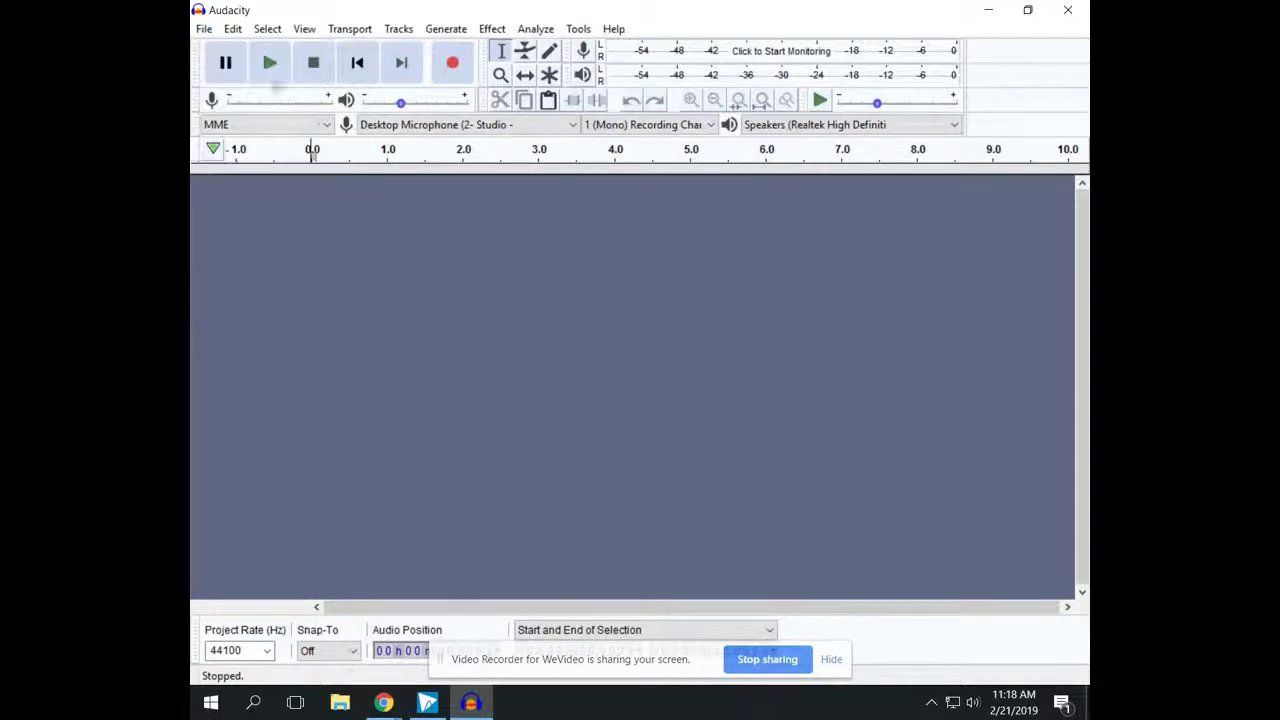
{"action": "left_click", "coordinate": [232, 30]}
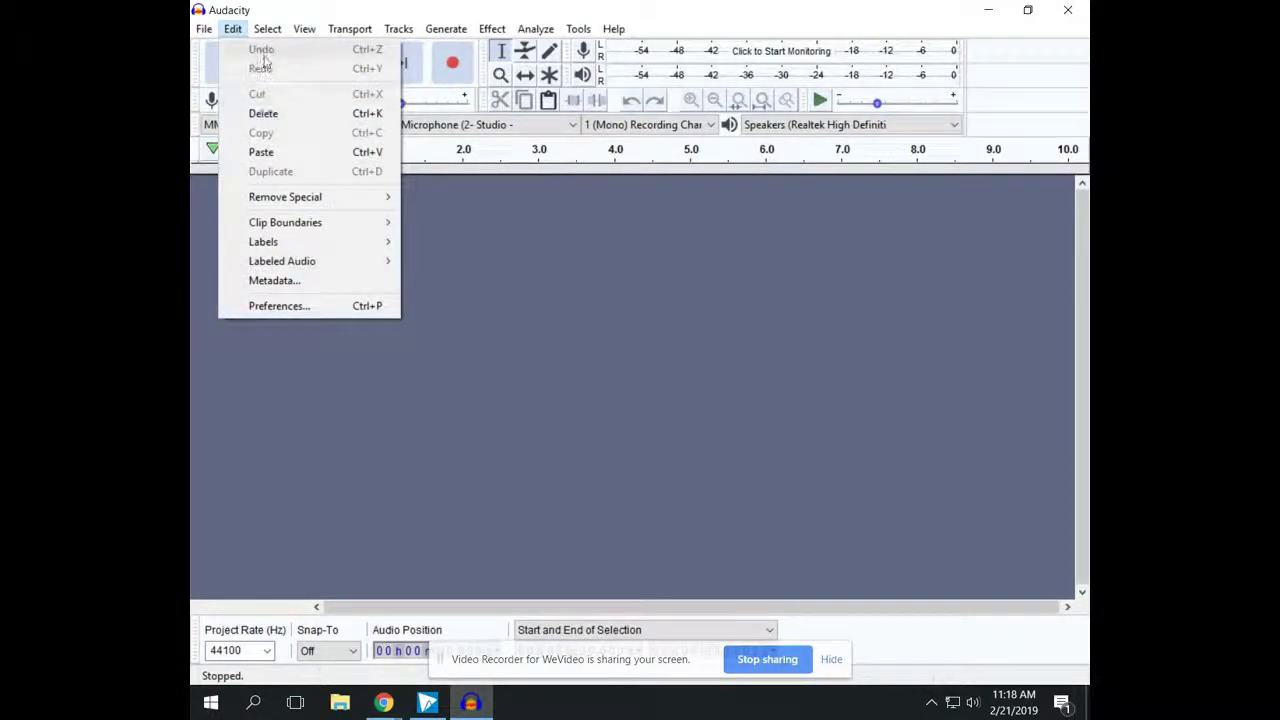
{"action": "left_click", "coordinate": [477, 257]}
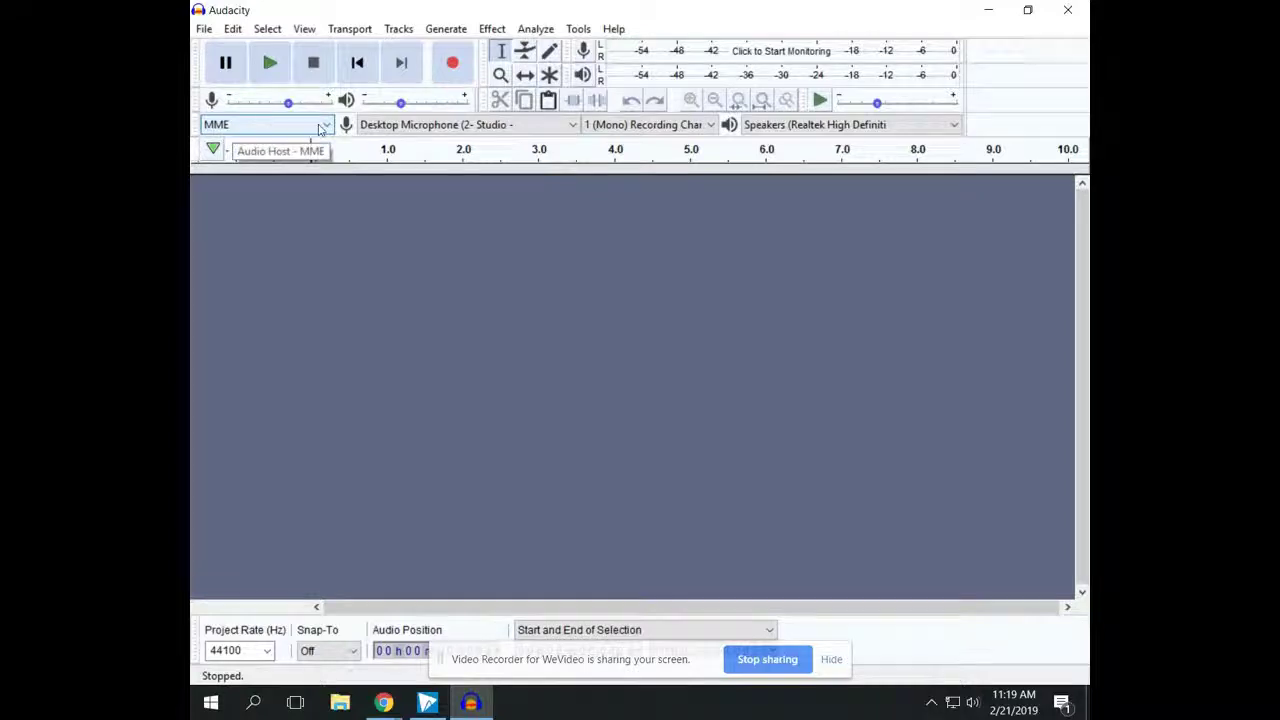
Set the audio host to MME and the recording device to the Realtek High Definition microphone
{"action": "left_click", "coordinate": [323, 126]}
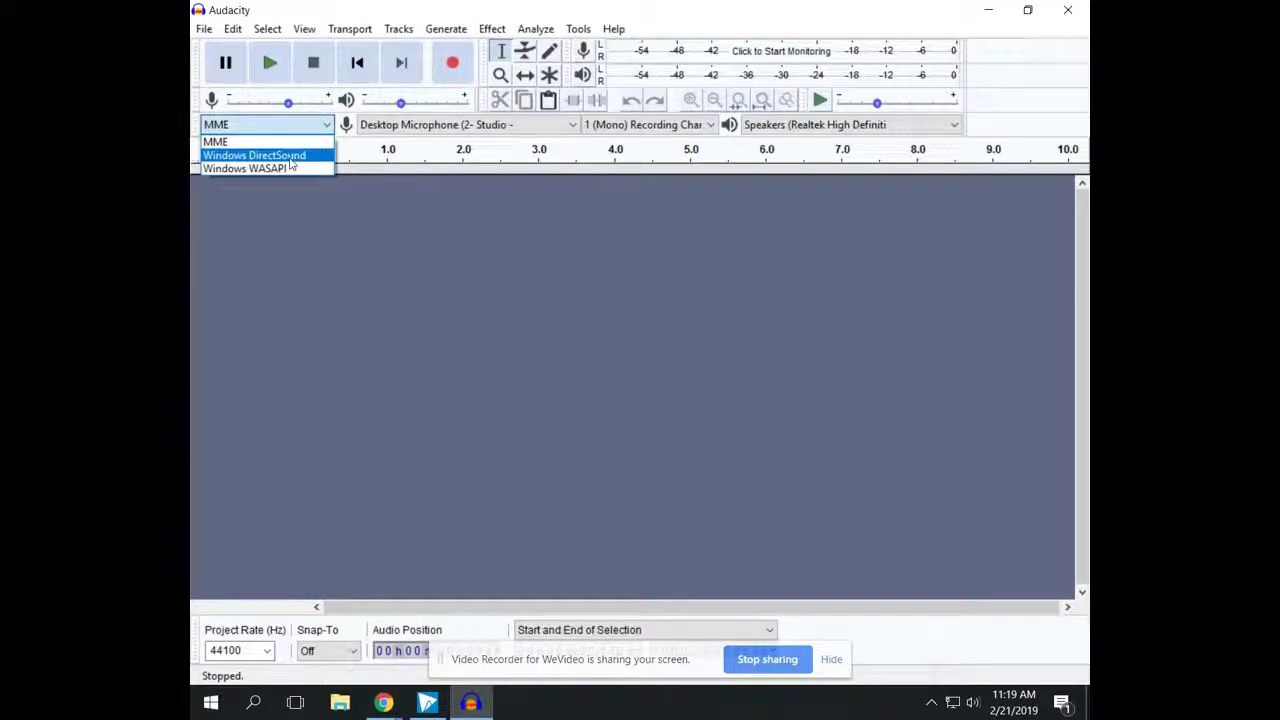
{"action": "left_click", "coordinate": [235, 142]}
{"action": "left_click", "coordinate": [420, 125]}
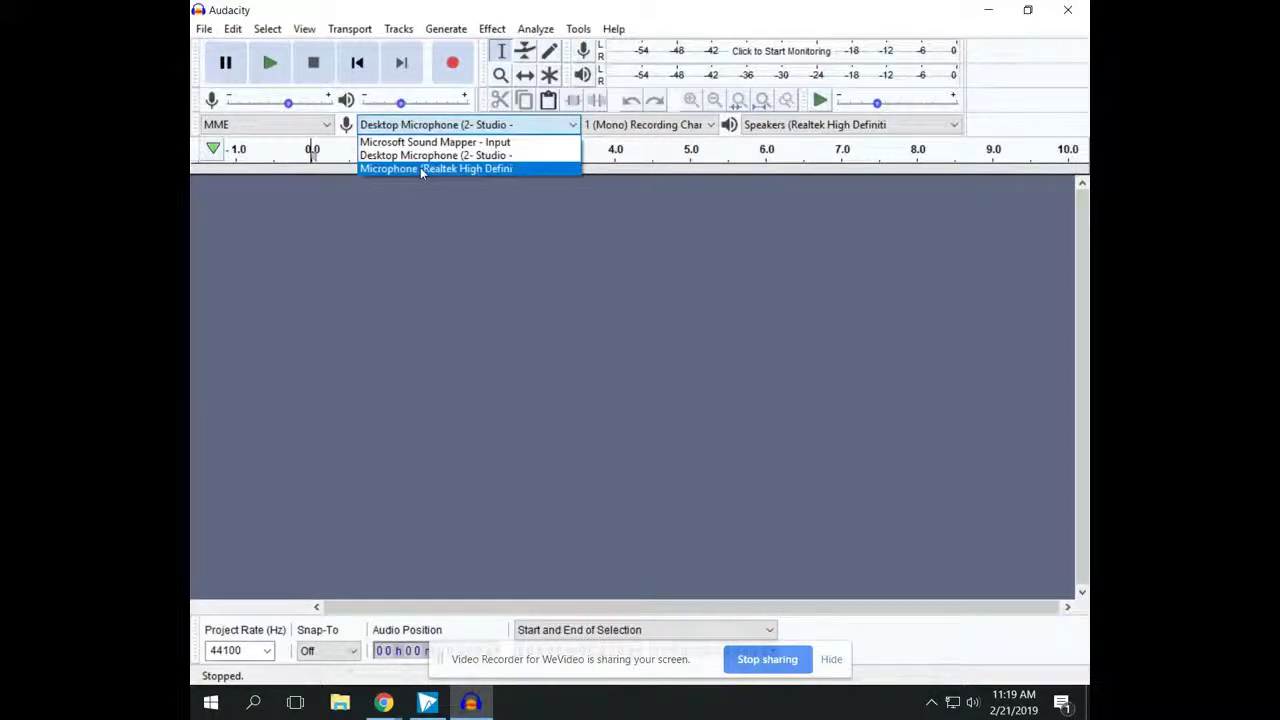
{"action": "left_click", "coordinate": [422, 169]}
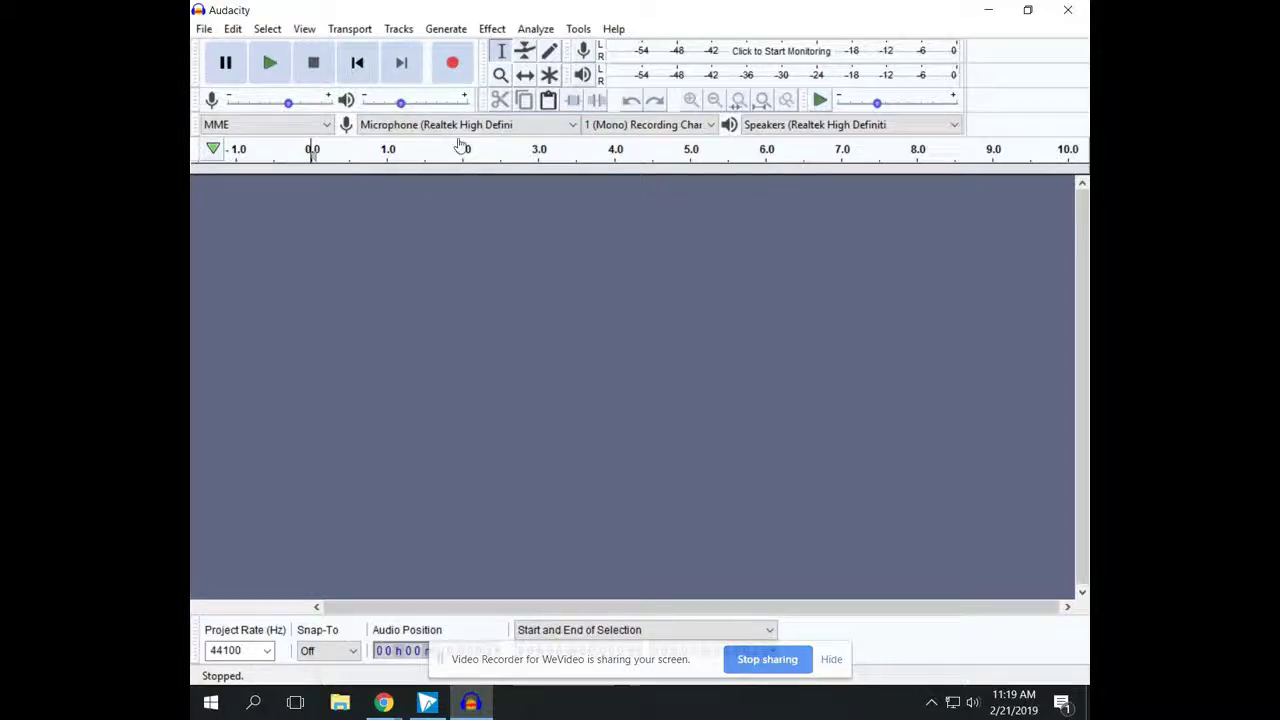
Set the recording channels to 1 (Mono) and the playback device to the Realtek High Definition speakers
{"action": "left_click", "coordinate": [657, 133]}
{"action": "left_click", "coordinate": [645, 153]}
{"action": "left_click", "coordinate": [634, 131]}
{"action": "left_click", "coordinate": [634, 140]}
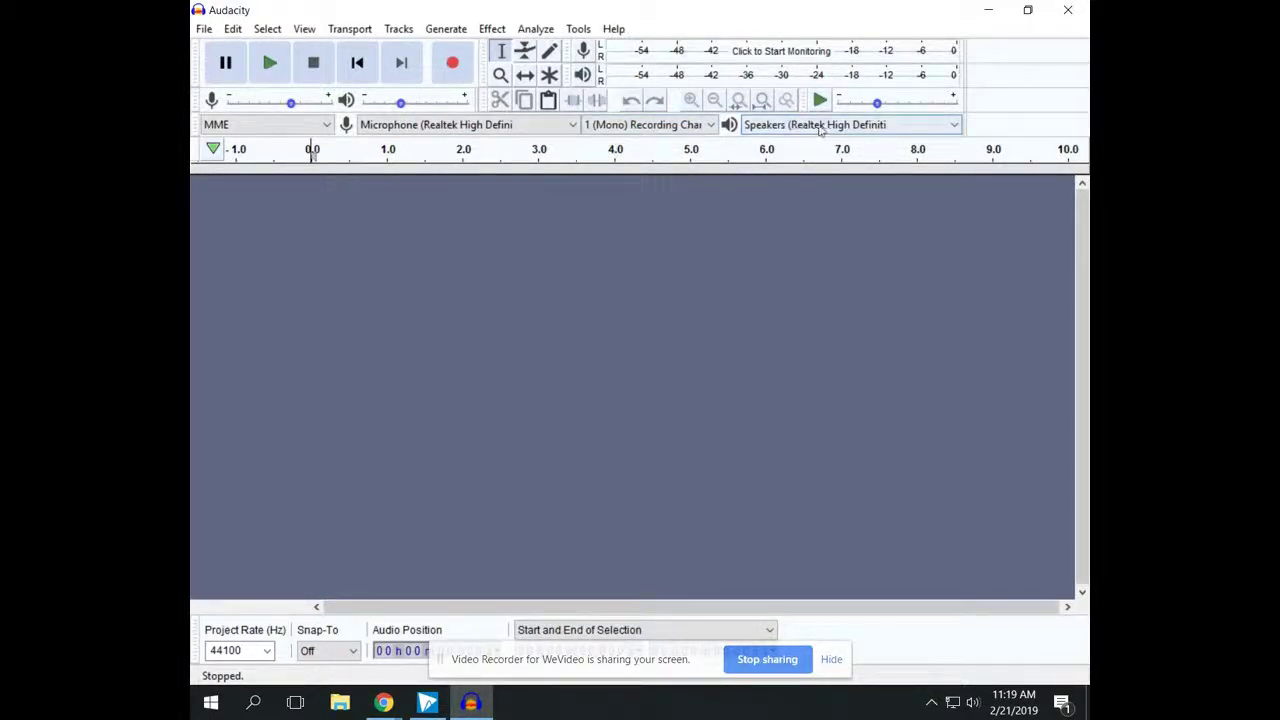
{"action": "left_click", "coordinate": [856, 124]}
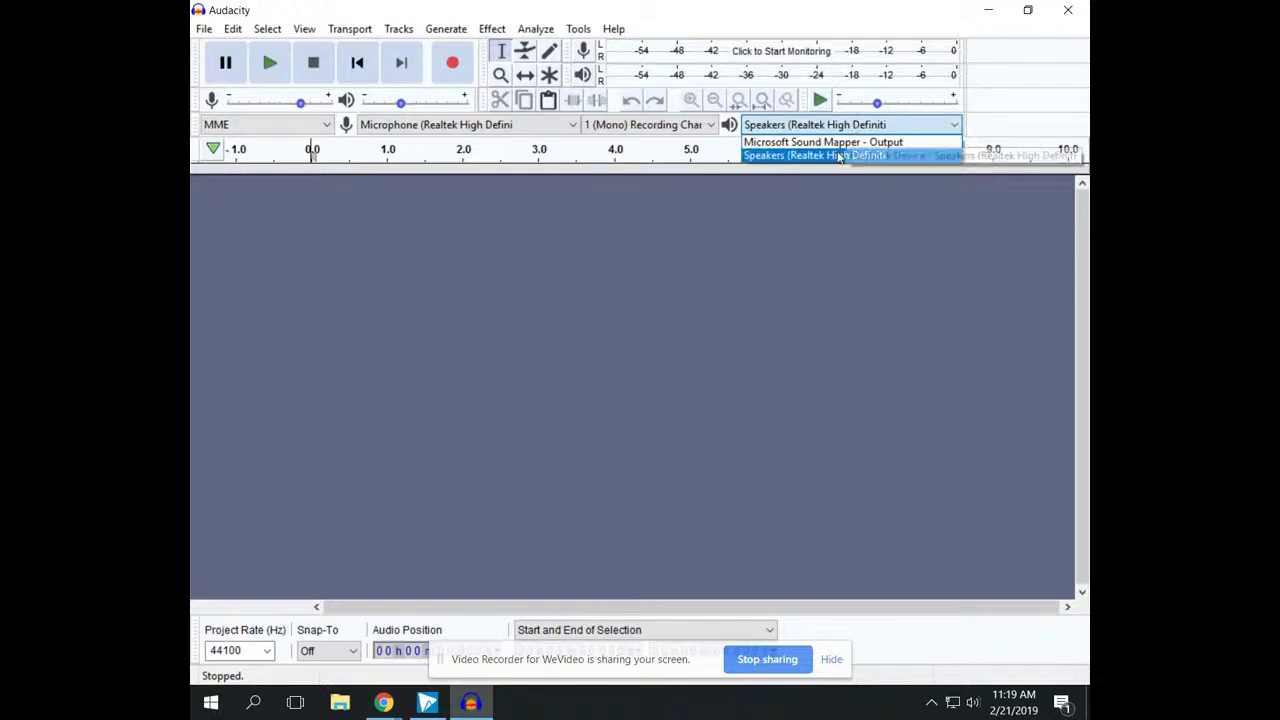
{"action": "left_click", "coordinate": [829, 156]}
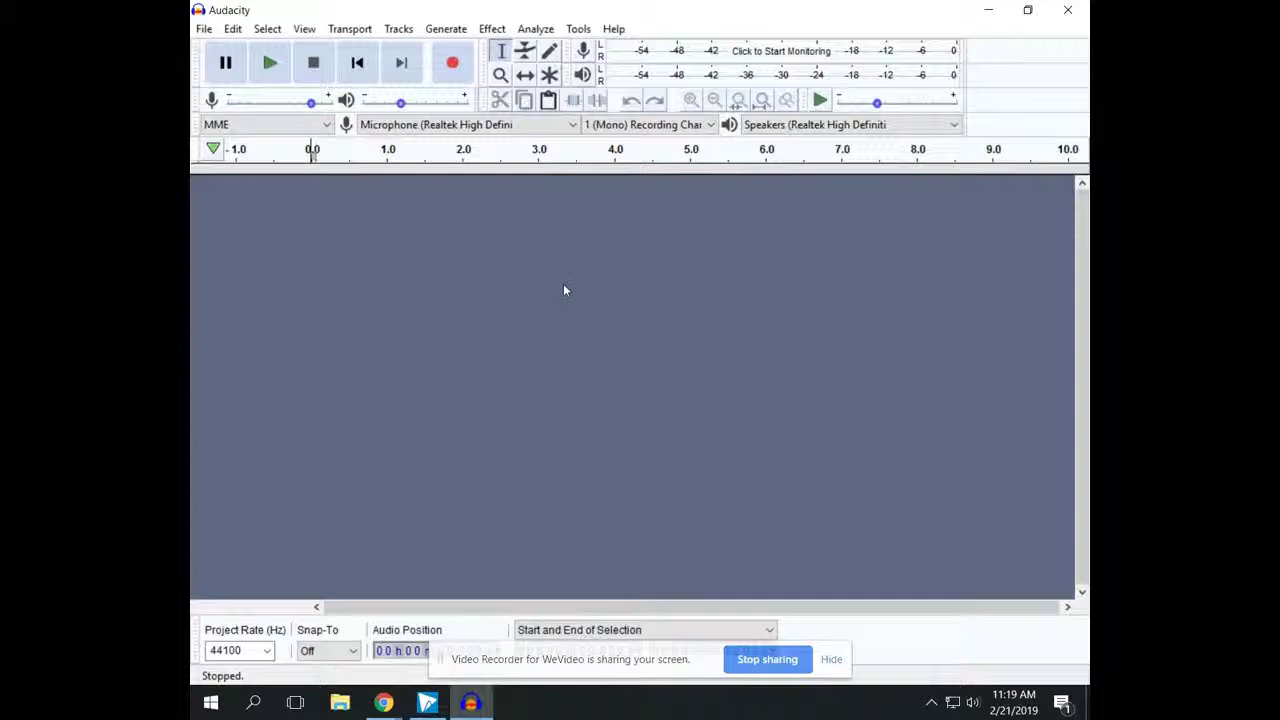
Record about 23 seconds of speech and name the new track with the speaker's name followed by 1
{"action": "left_click", "coordinate": [453, 64]}
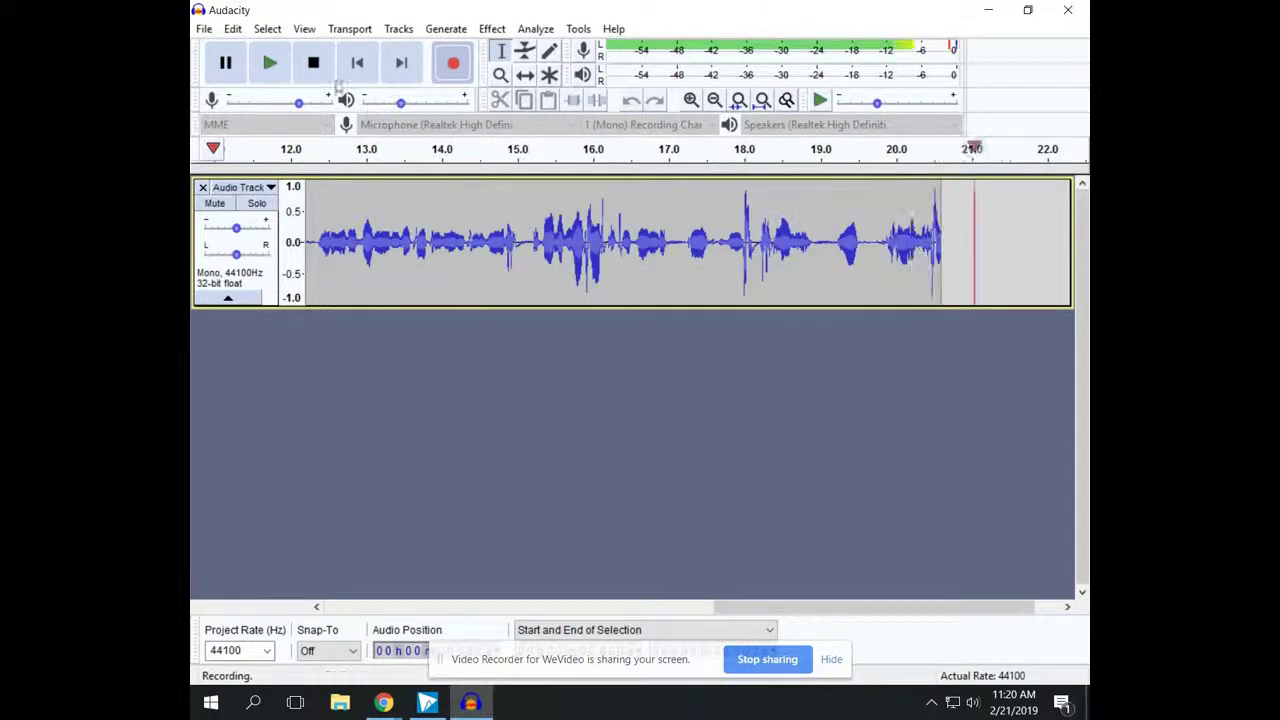
{"action": "left_click", "coordinate": [312, 66]}
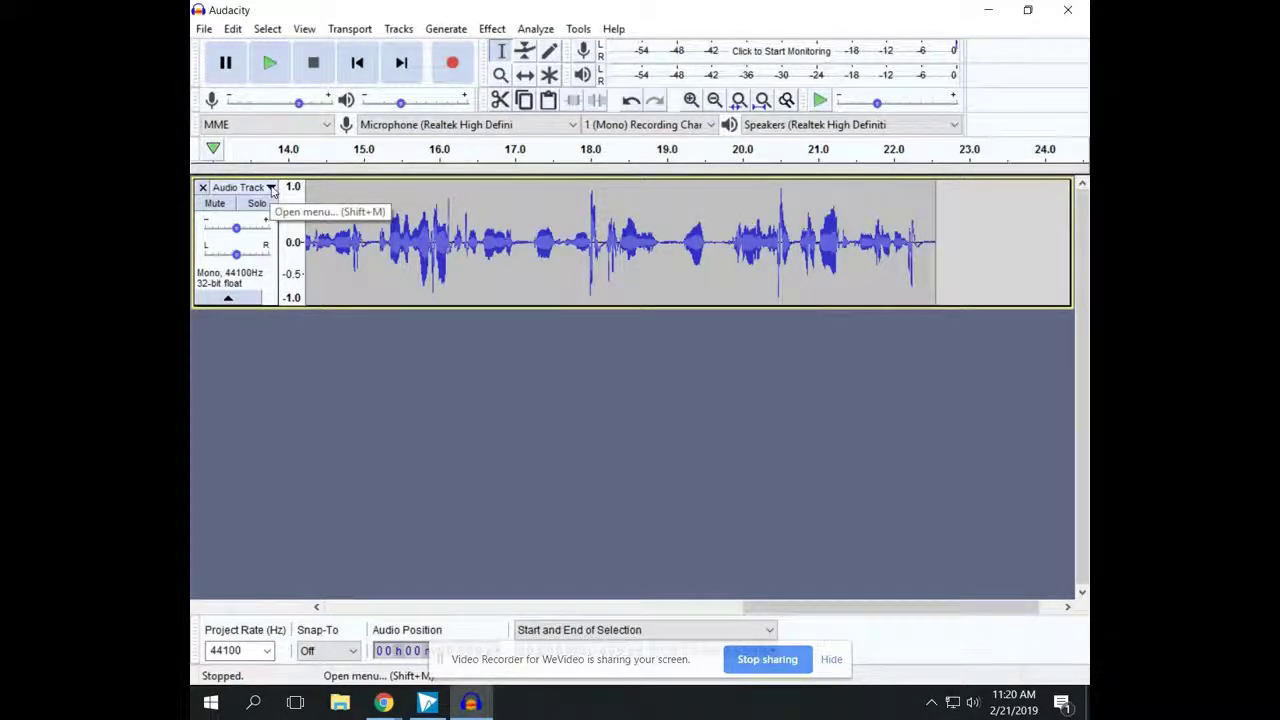
{"action": "left_click", "coordinate": [271, 189]}
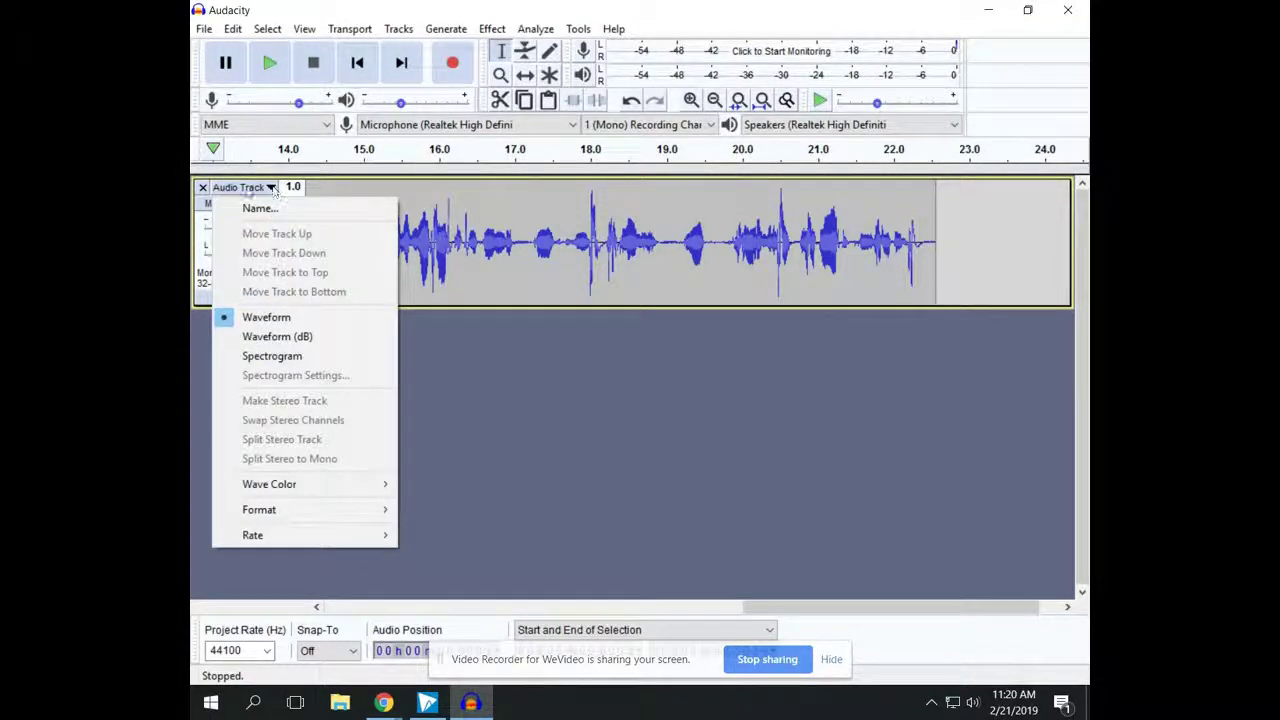
{"action": "left_click", "coordinate": [259, 208]}
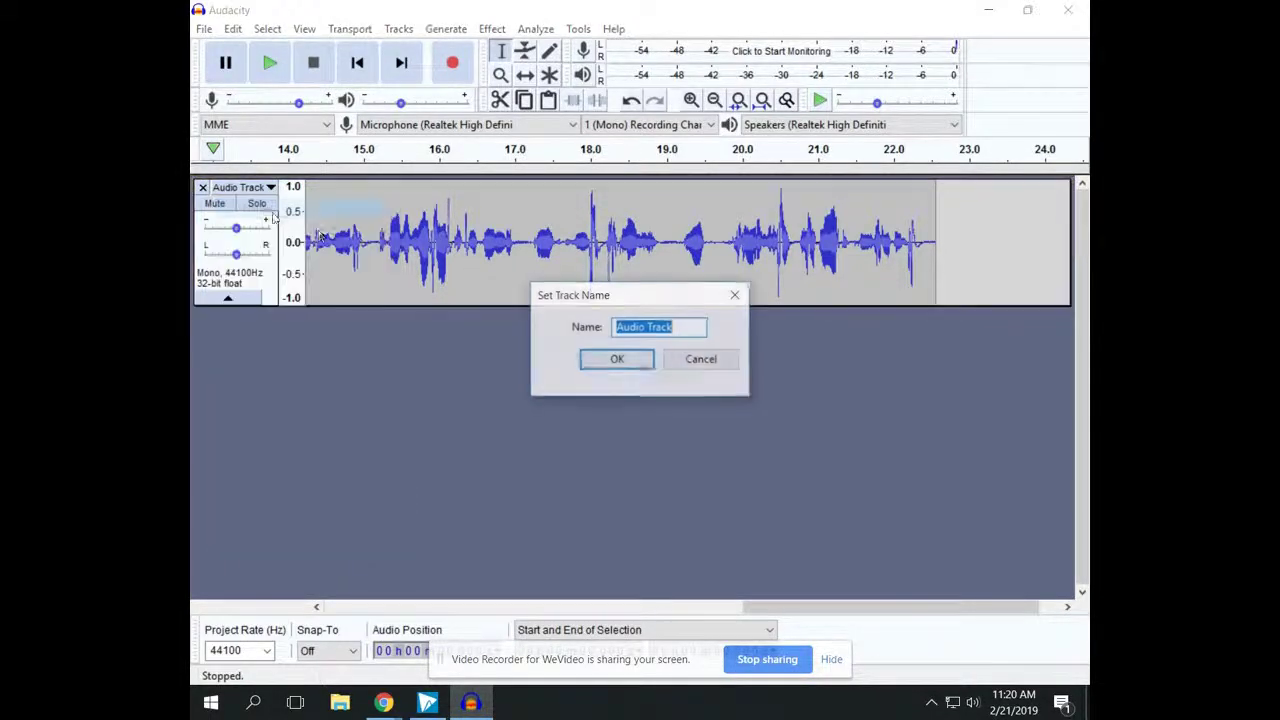
{"action": "key", "text": "BackSpace"}
{"action": "type", "text": "Mr. Pat 1"}
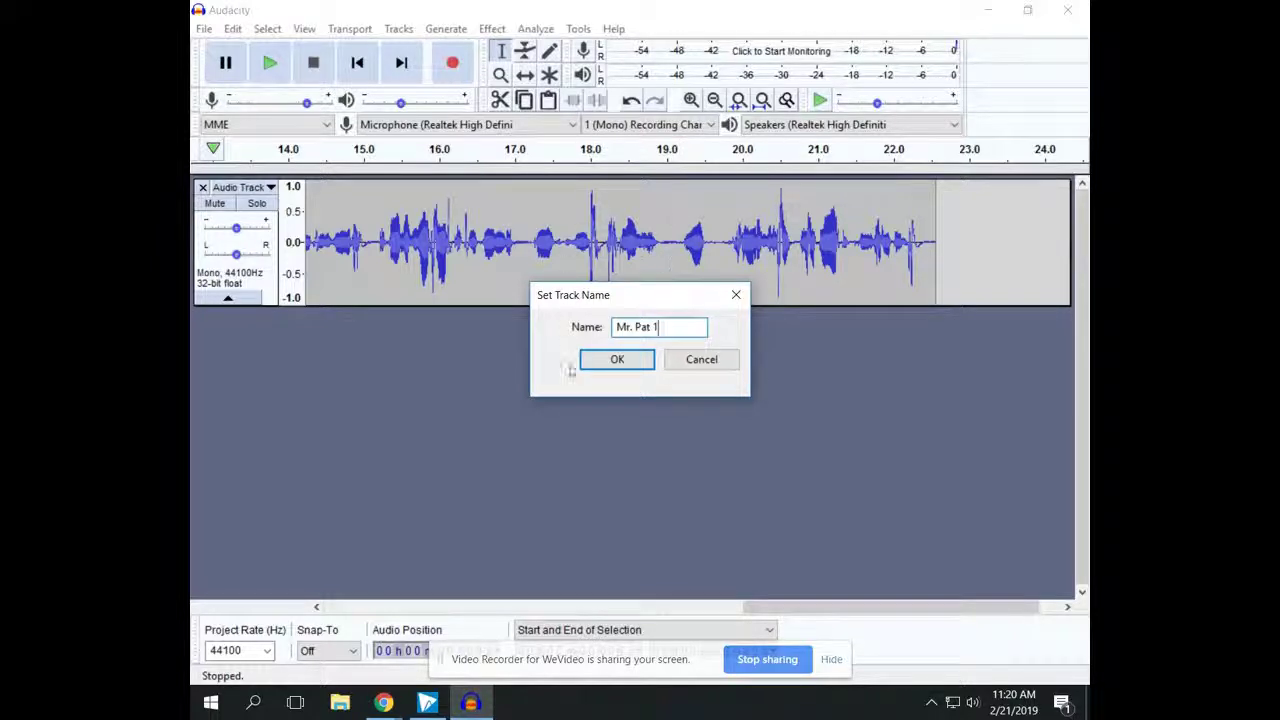
{"action": "left_click", "coordinate": [616, 360]}
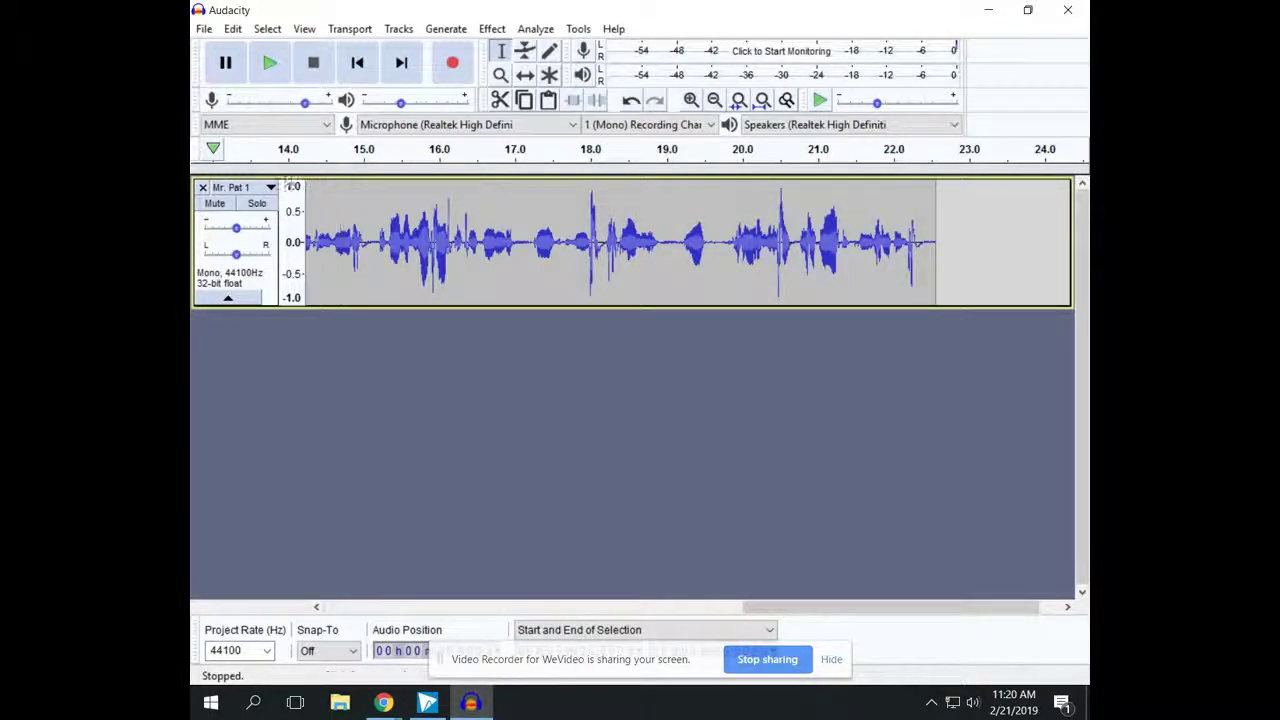
Play the first recording back from its start
{"action": "left_click", "coordinate": [355, 63]}
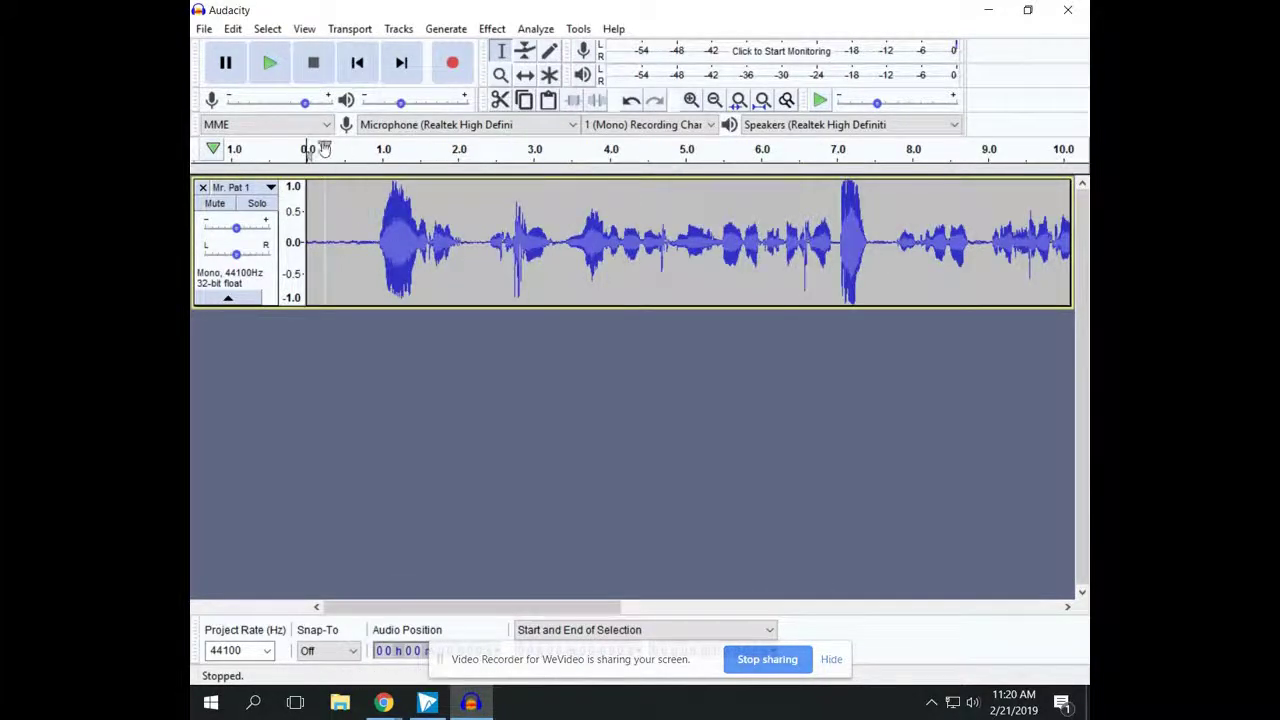
{"action": "key", "text": "space"}
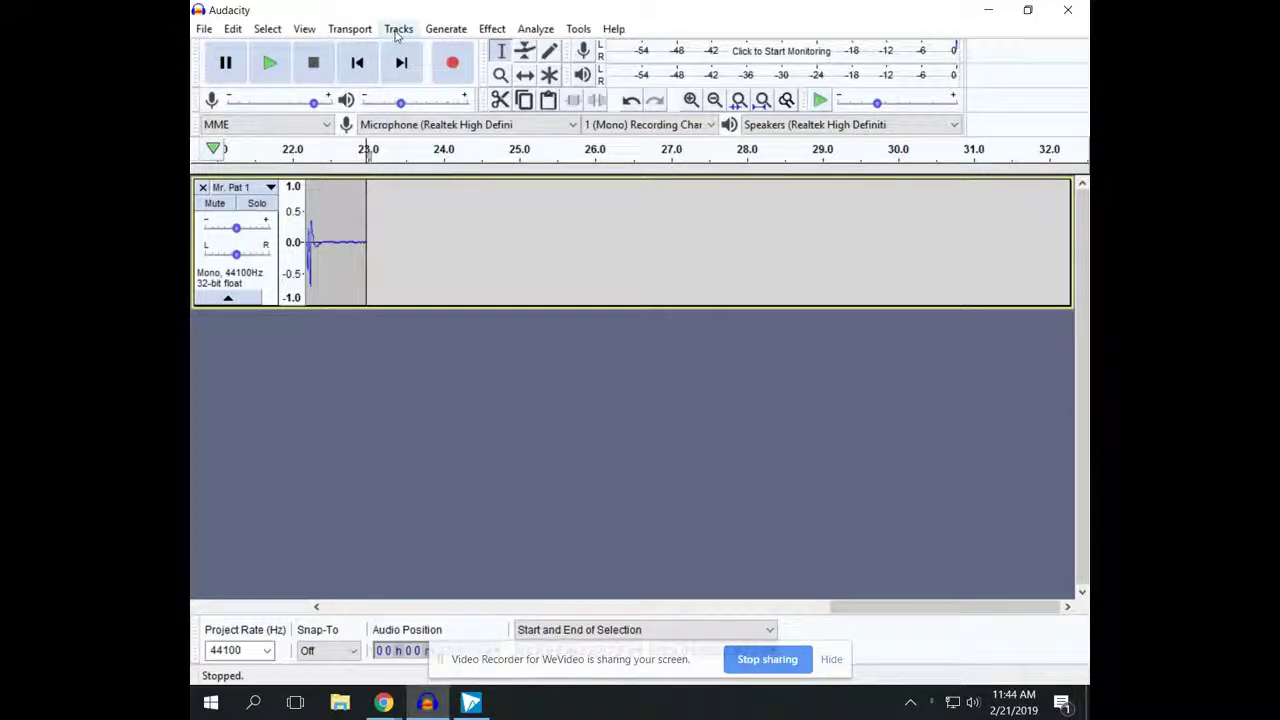
Add a second mono track and record about 23 seconds of speech on it, starting where the first recording ends
{"action": "mouse_move", "coordinate": [420, 49]}
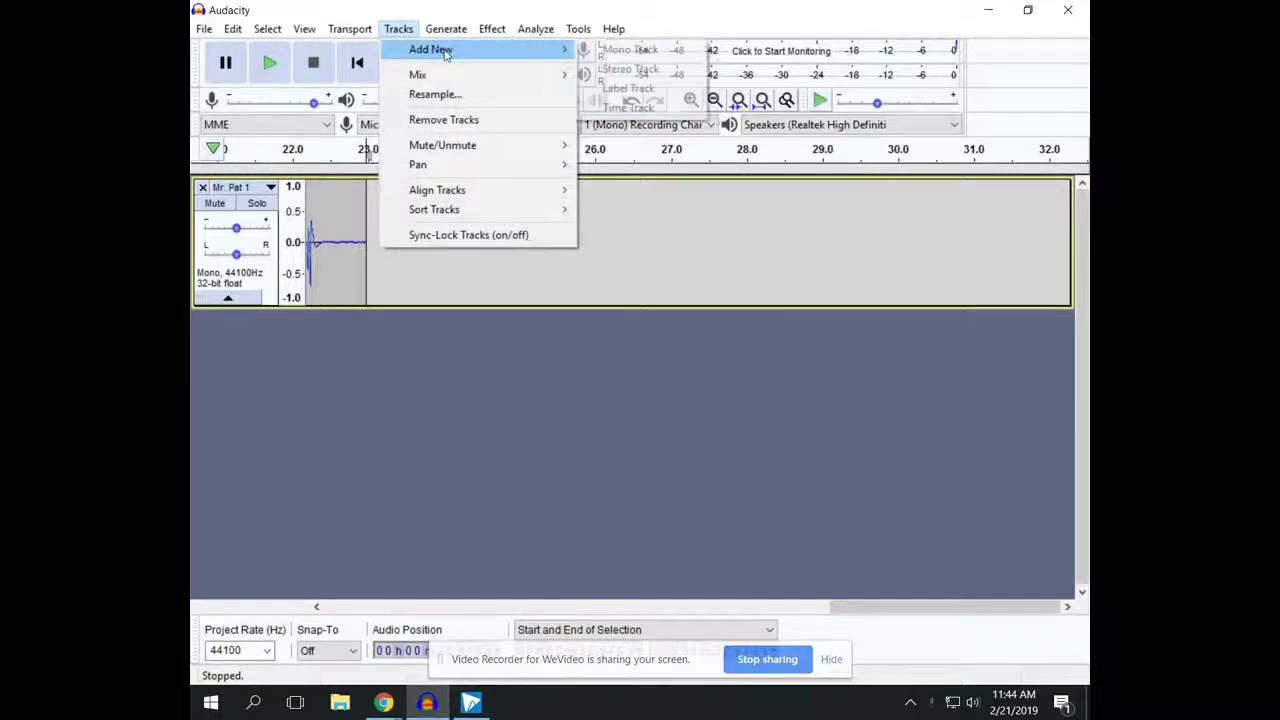
{"action": "left_click", "coordinate": [614, 54]}
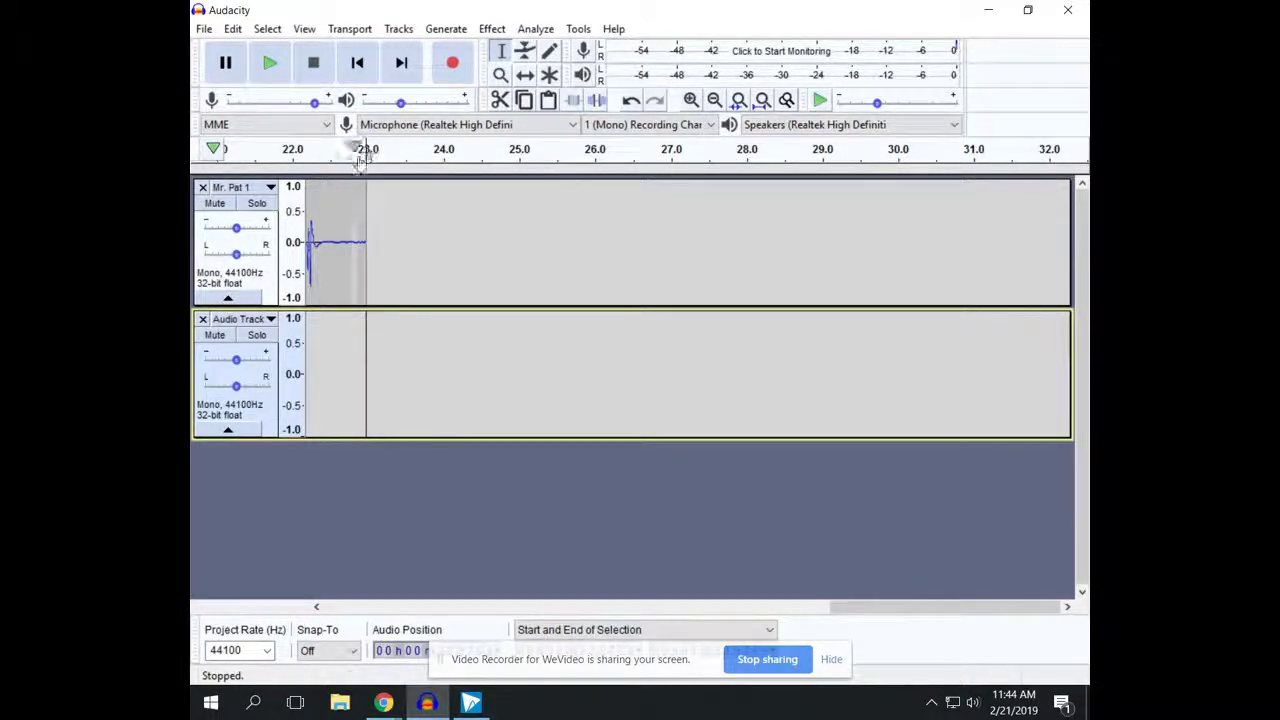
{"action": "left_click", "coordinate": [366, 152]}
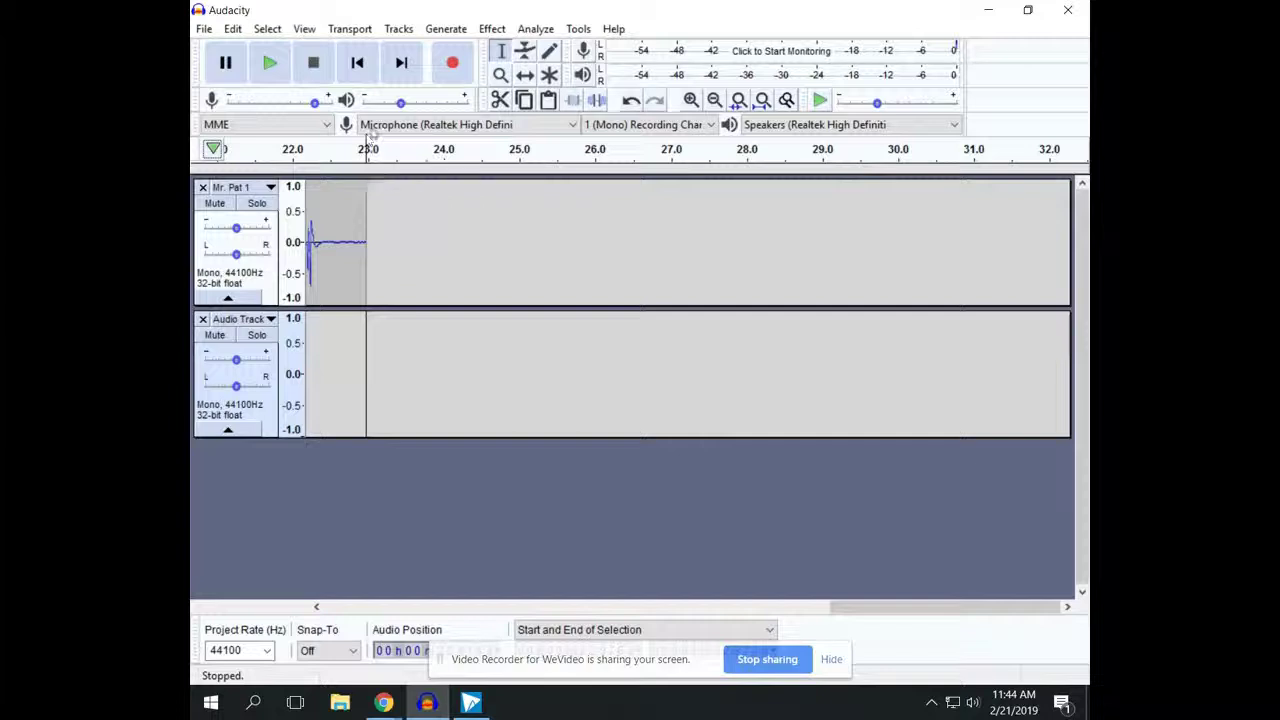
{"action": "left_click", "coordinate": [452, 63]}
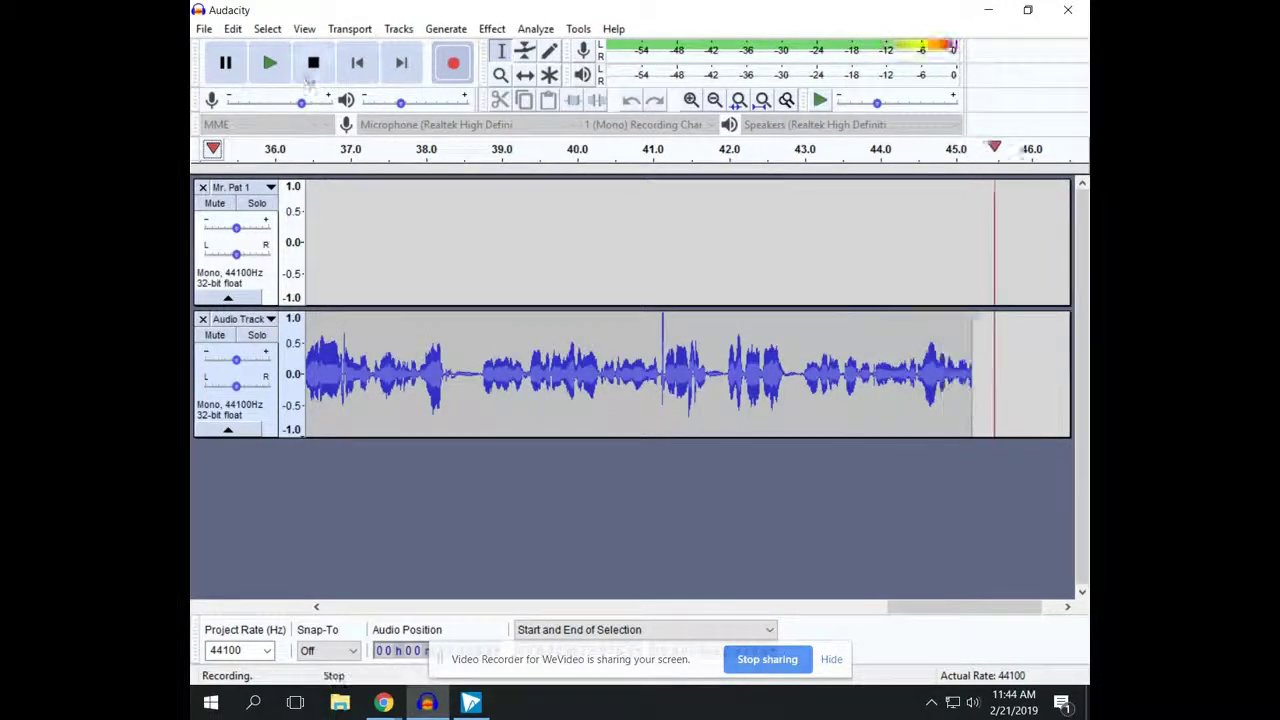
{"action": "left_click", "coordinate": [313, 62]}
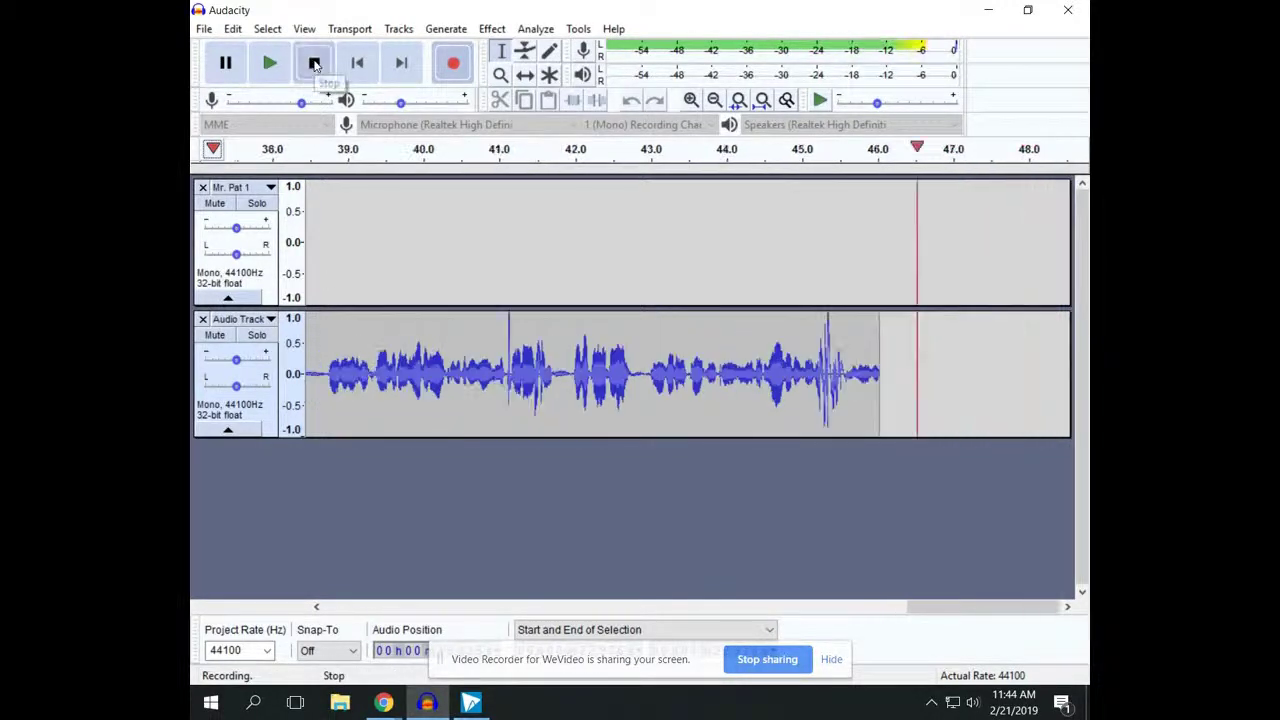
Rename the second track with the speaker's name followed by "weather"
{"action": "left_click", "coordinate": [262, 319]}
{"action": "left_click", "coordinate": [277, 338]}
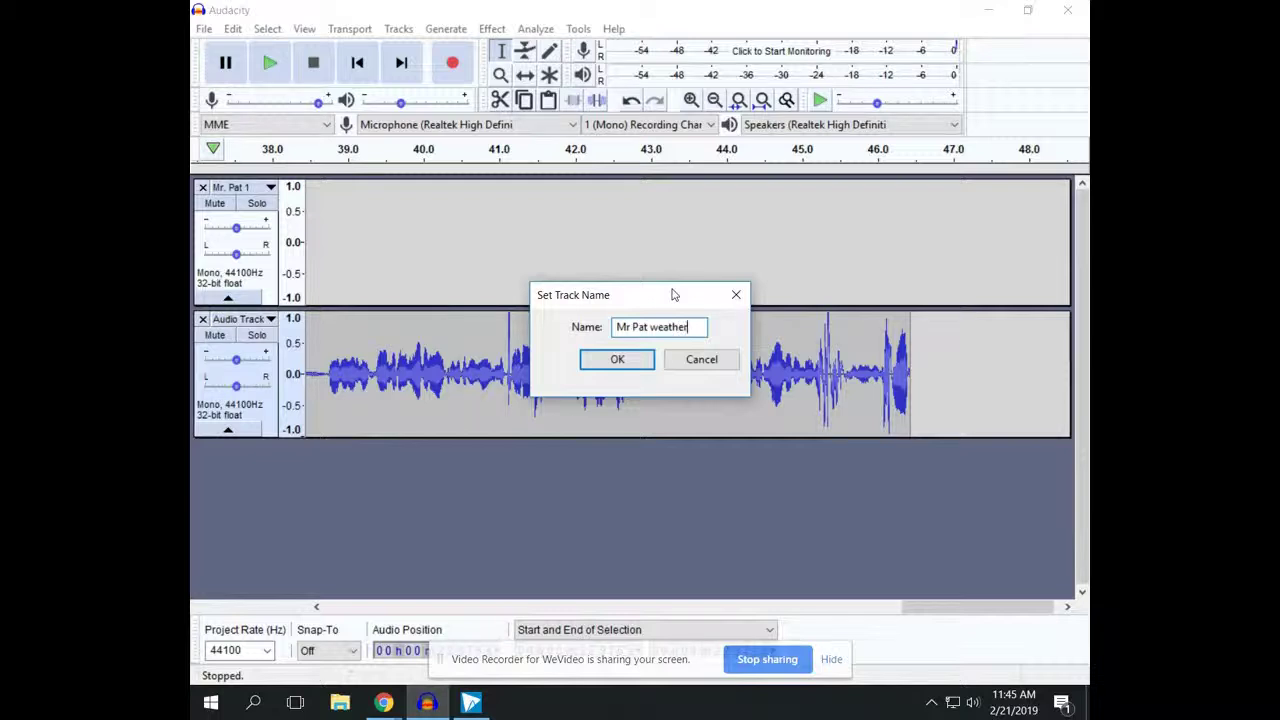
{"action": "left_click", "coordinate": [646, 365]}
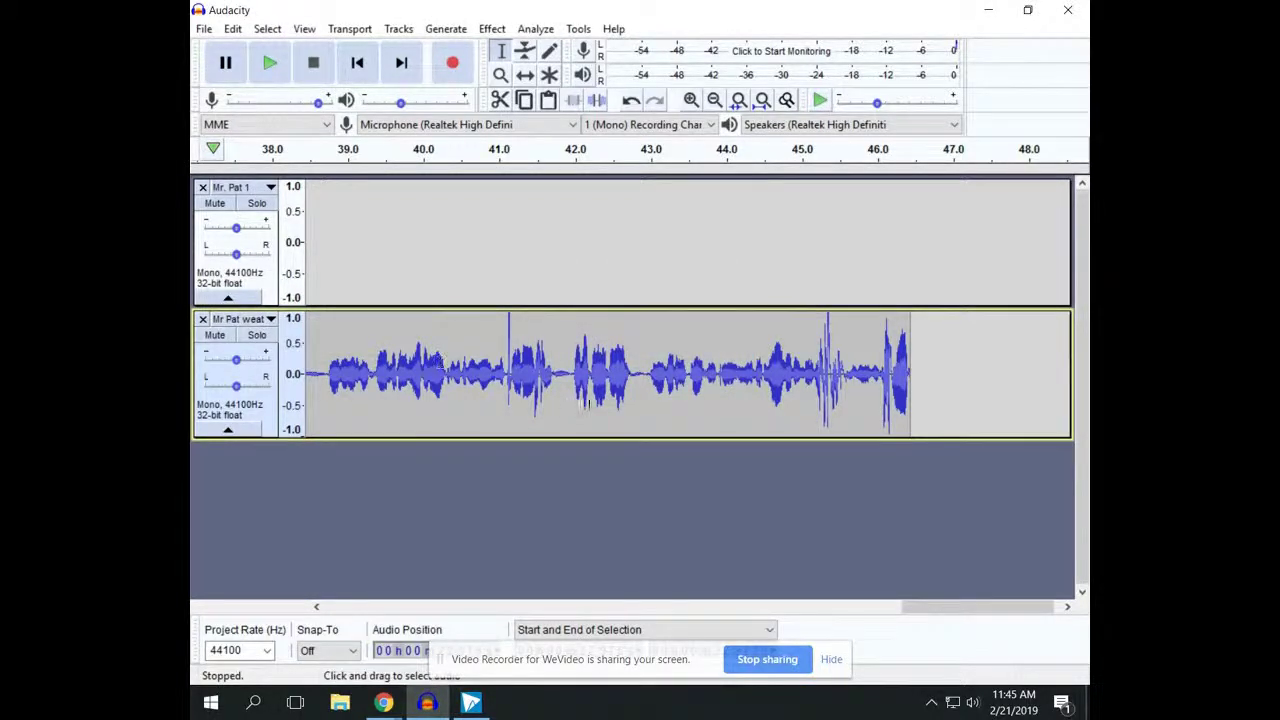
Collapse both audio tracks to their minimal height
{"action": "left_click", "coordinate": [249, 432]}
{"action": "left_click", "coordinate": [230, 298]}
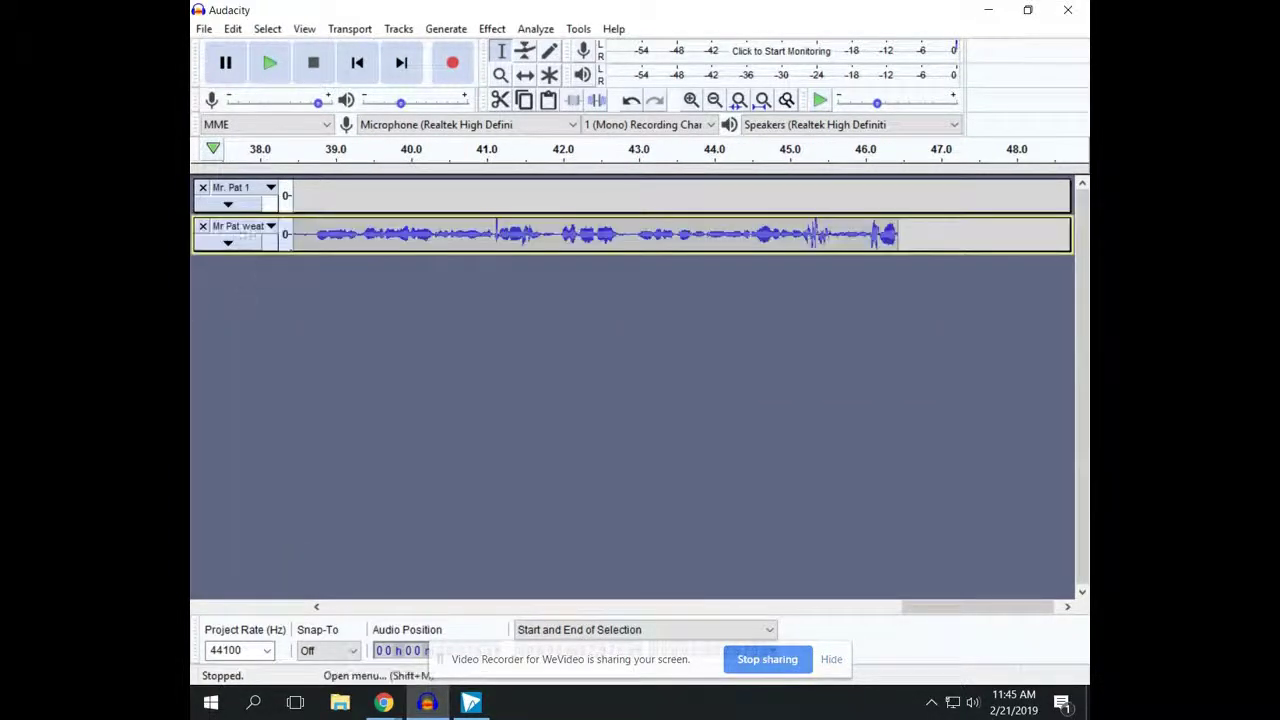
{"action": "left_click", "coordinate": [228, 204]}
{"action": "left_click", "coordinate": [228, 335]}
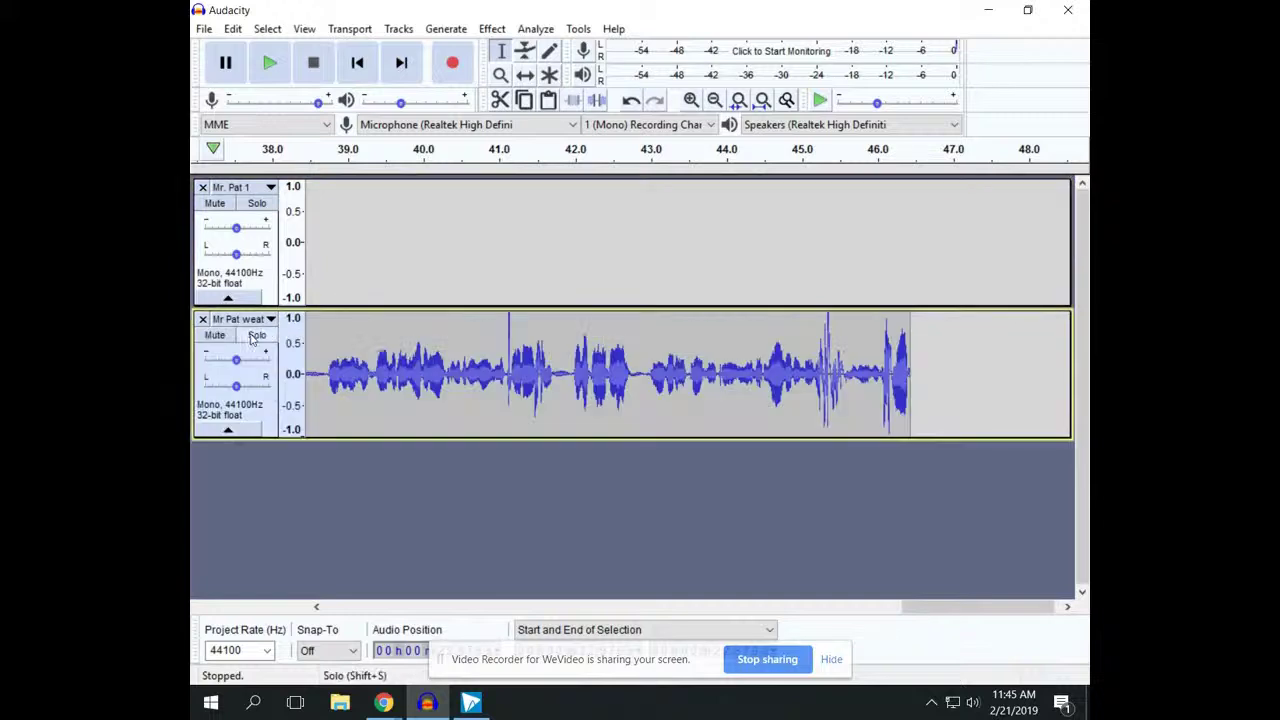
{"action": "left_click", "coordinate": [228, 430]}
{"action": "left_click", "coordinate": [228, 298]}
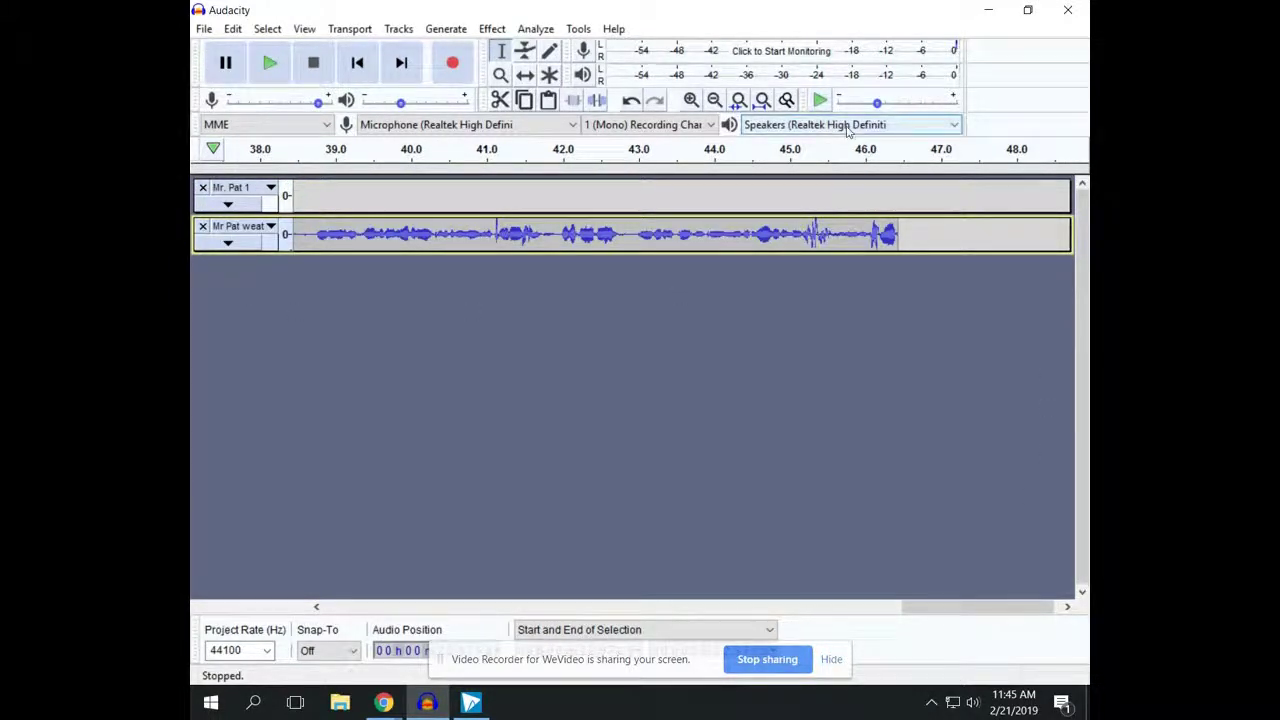
Add a third mono track and record about 23 seconds of speech on it, starting where the second recording ends
{"action": "left_click", "coordinate": [714, 101]}
{"action": "left_click", "coordinate": [716, 101]}
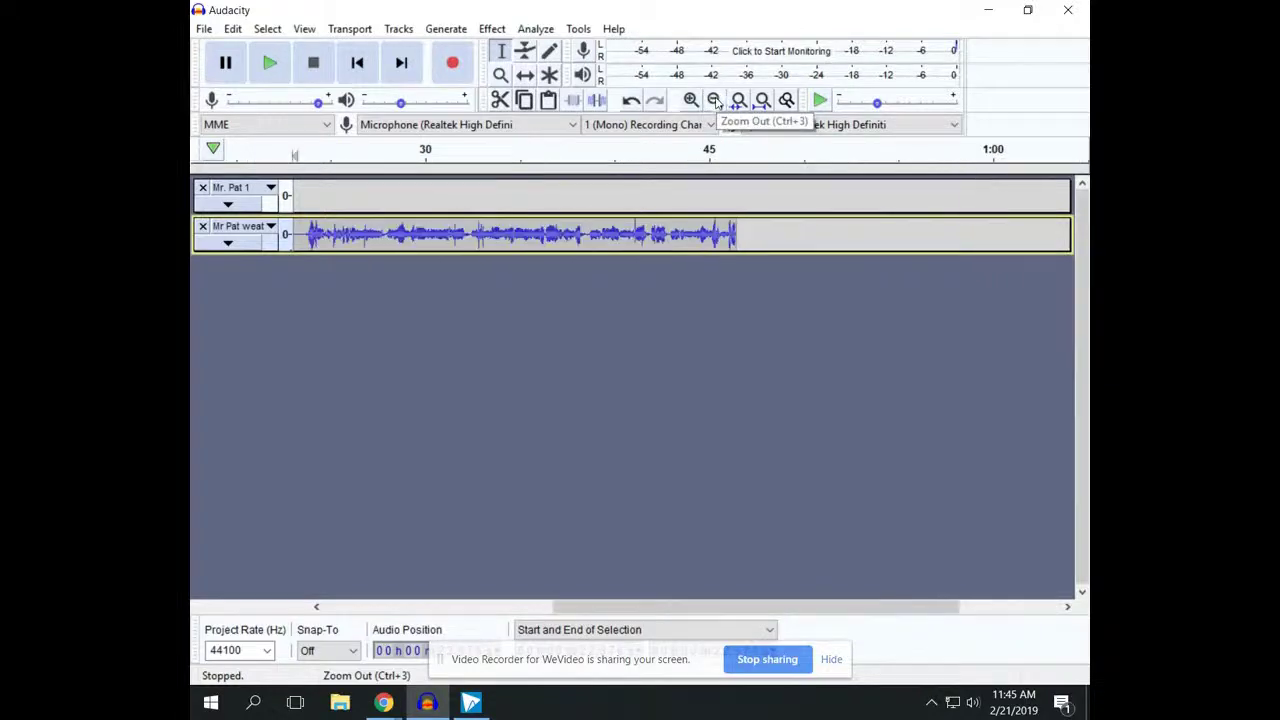
{"action": "left_click", "coordinate": [716, 101]}
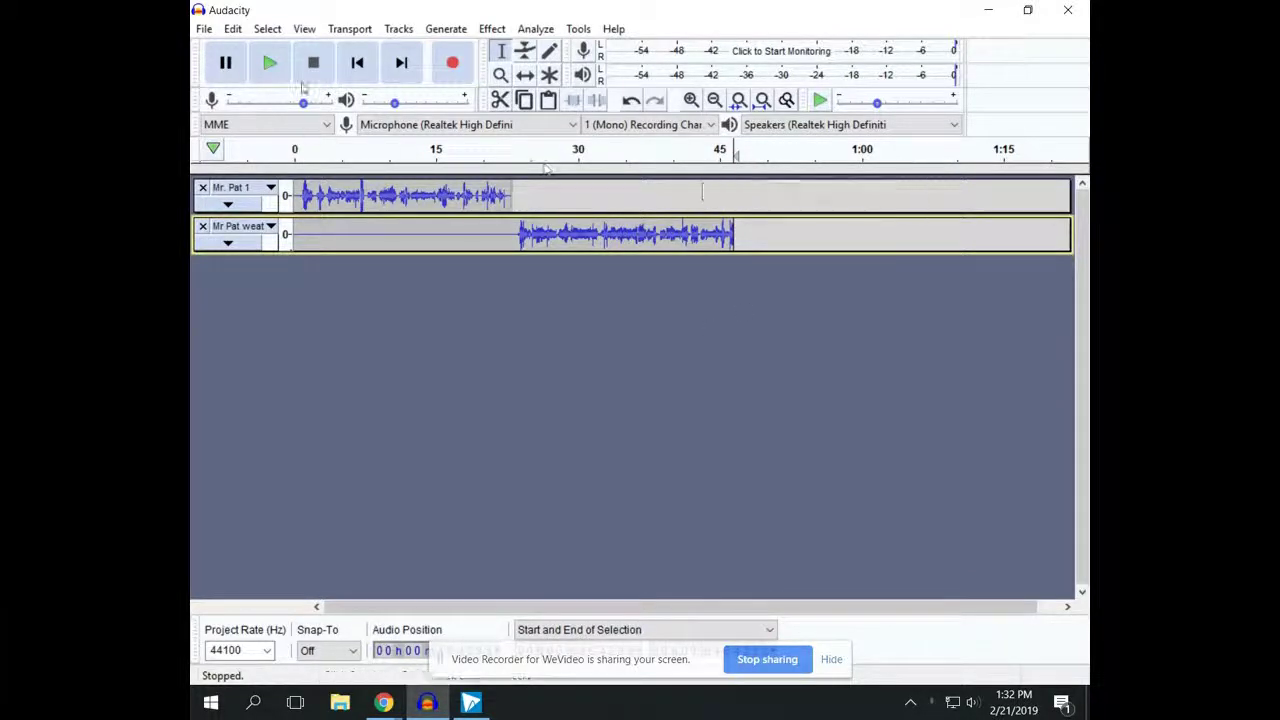
{"action": "left_click", "coordinate": [402, 64]}
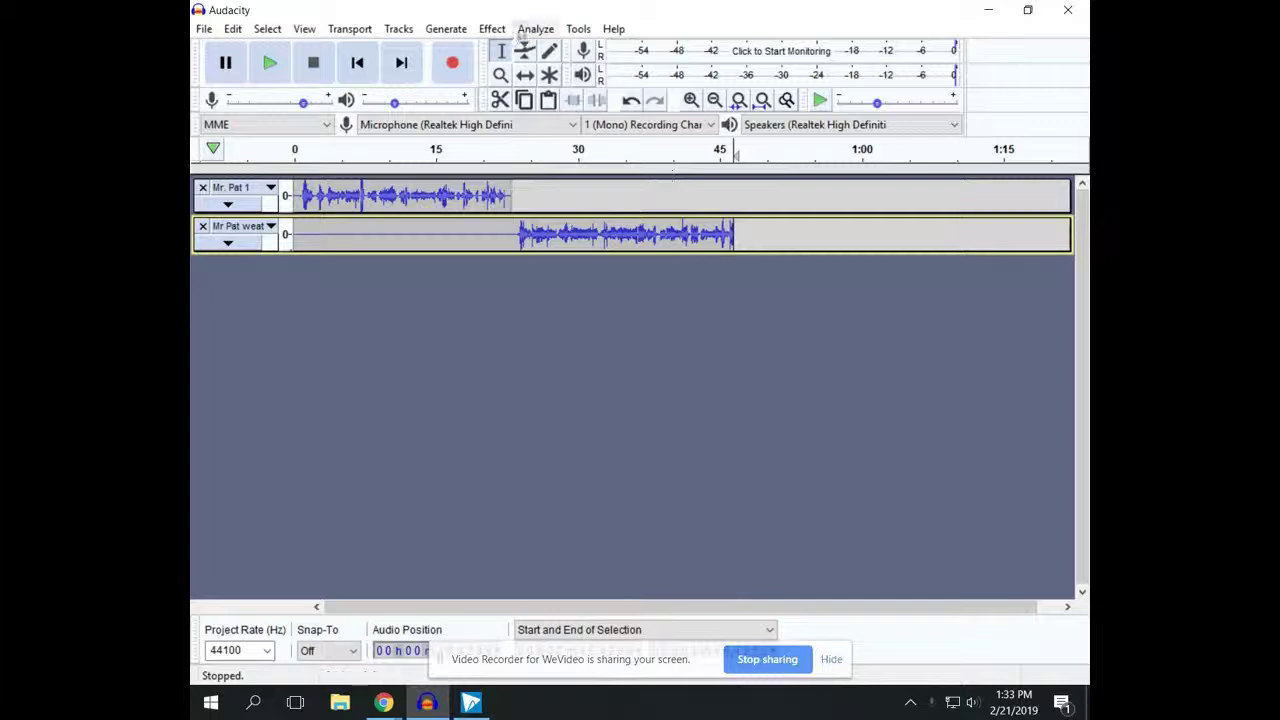
{"action": "left_click", "coordinate": [399, 29]}
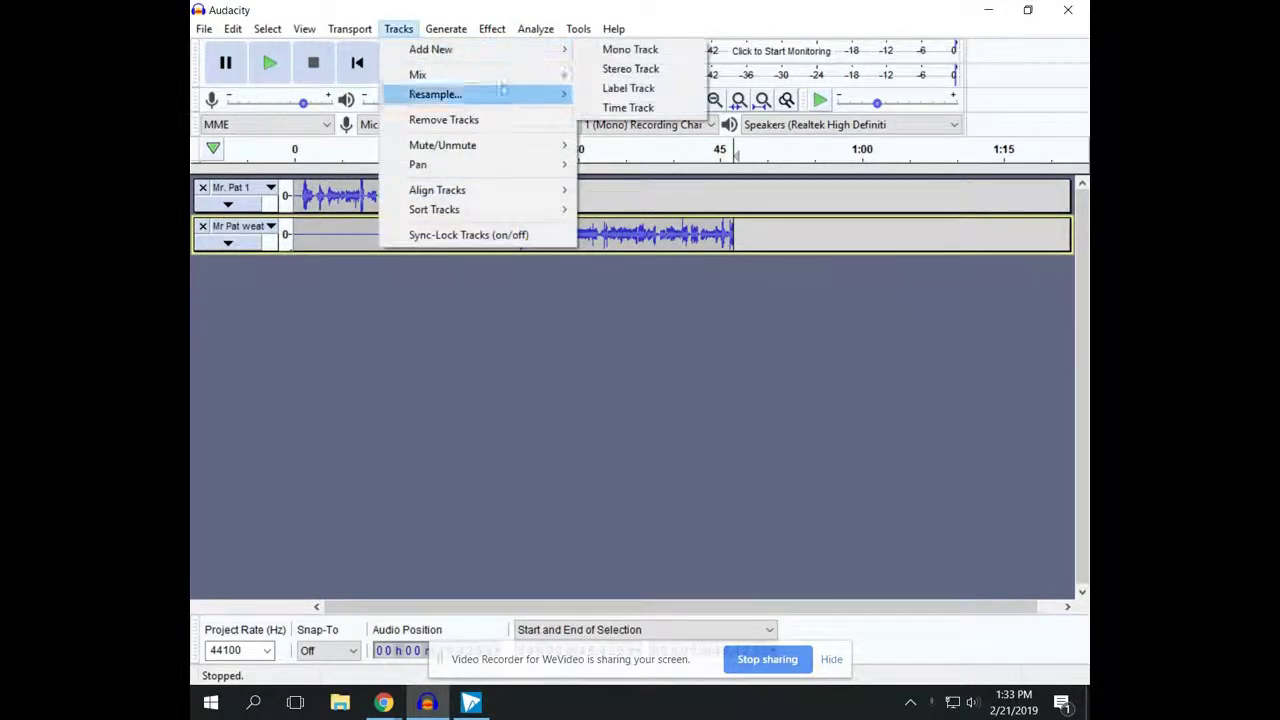
{"action": "mouse_move", "coordinate": [500, 52]}
{"action": "left_click", "coordinate": [605, 50]}
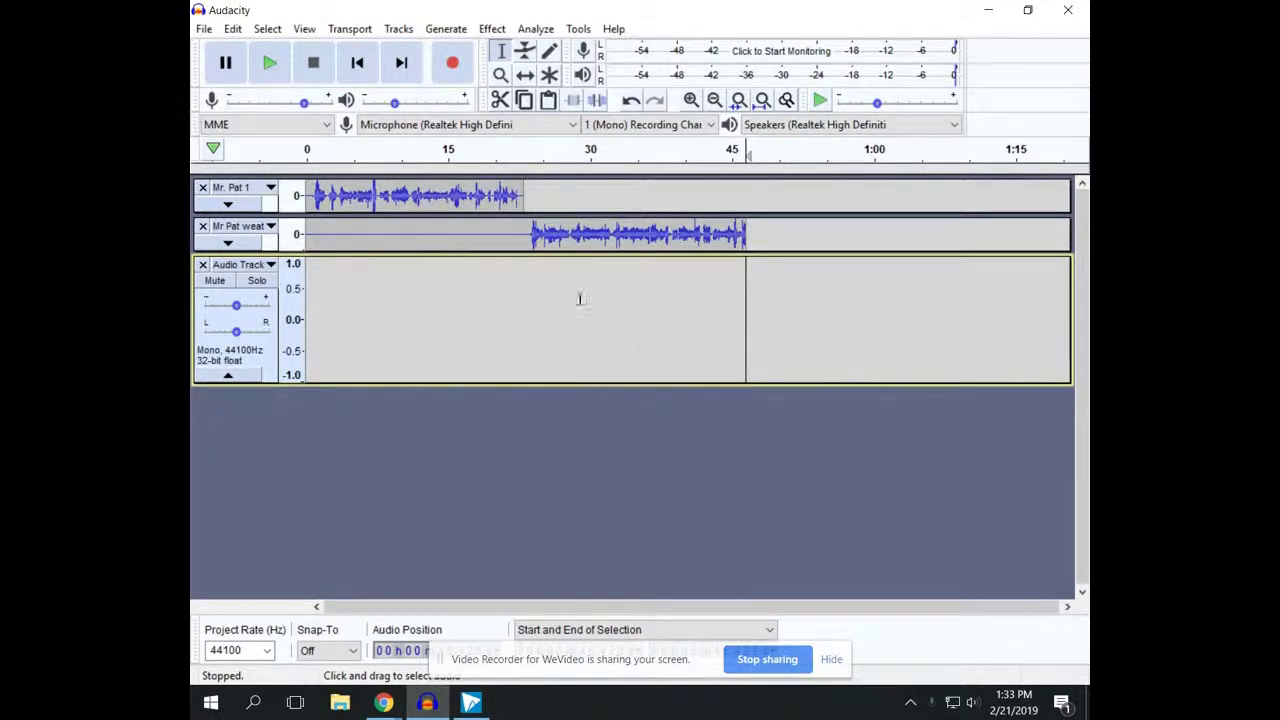
{"action": "left_click", "coordinate": [452, 64]}
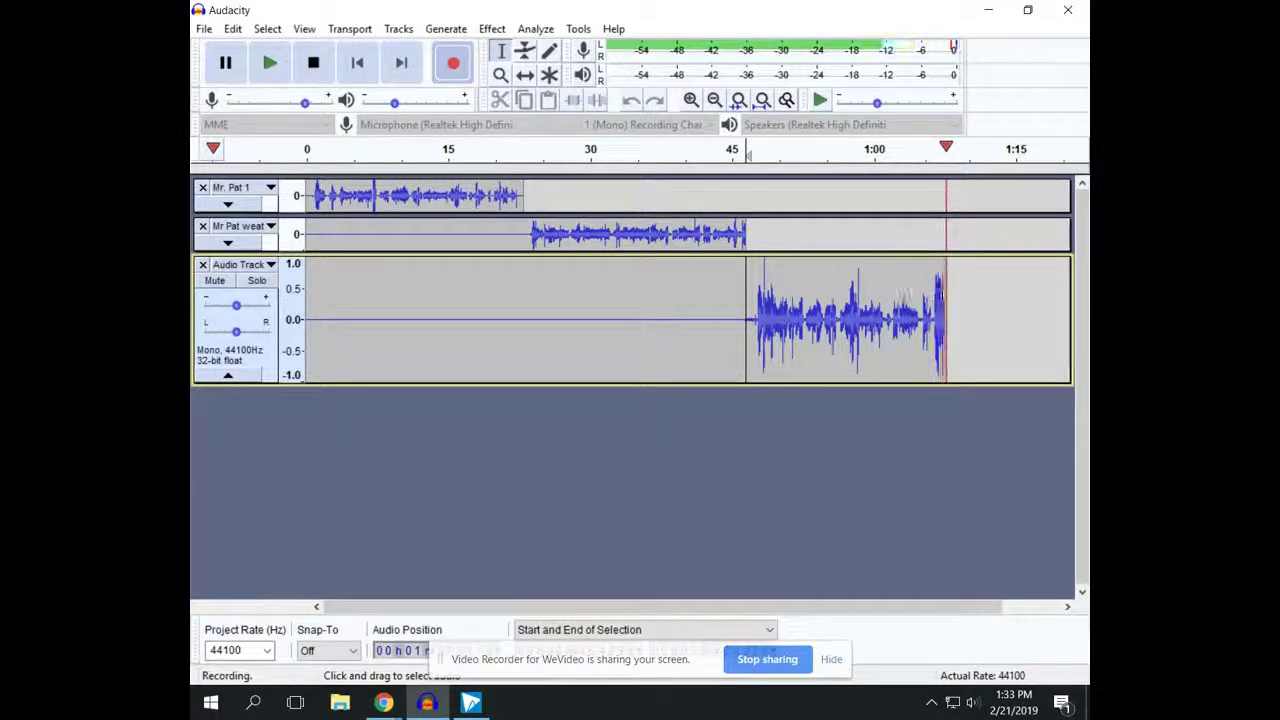
{"action": "left_click", "coordinate": [313, 63]}
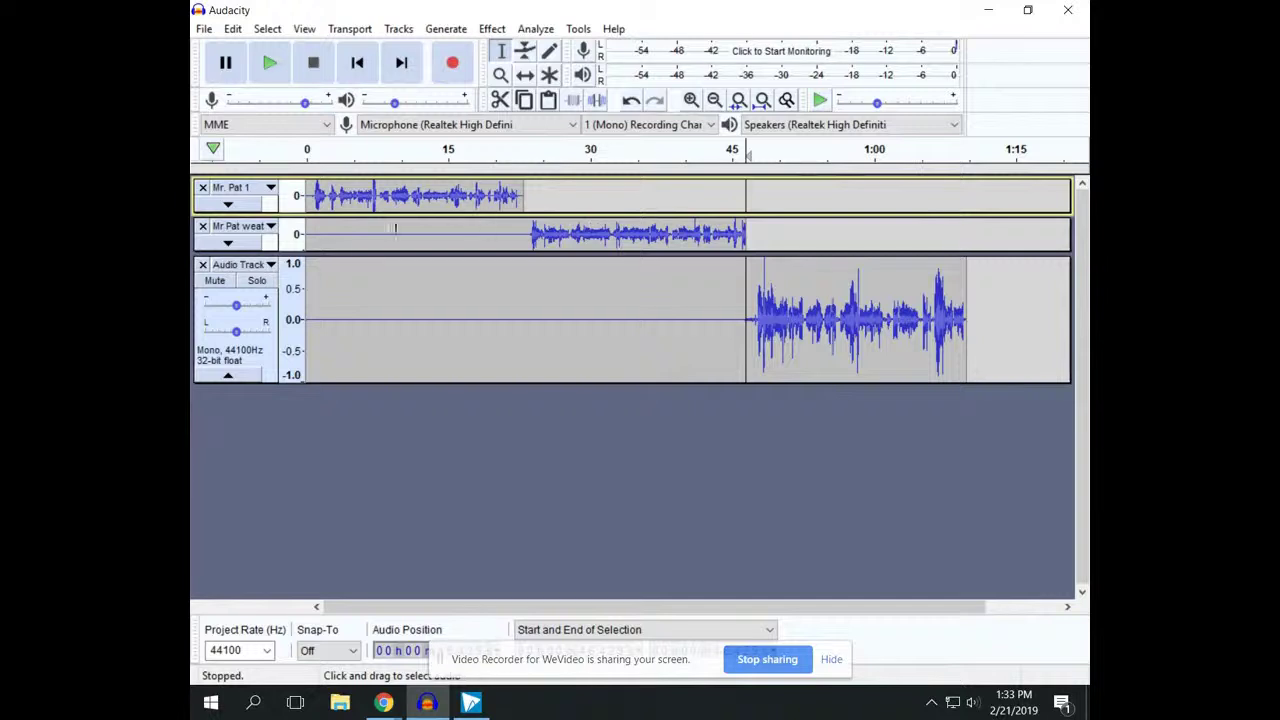
Rename the third track with the speaker's name in the possessive followed by "Sports"
{"action": "left_click", "coordinate": [270, 266]}
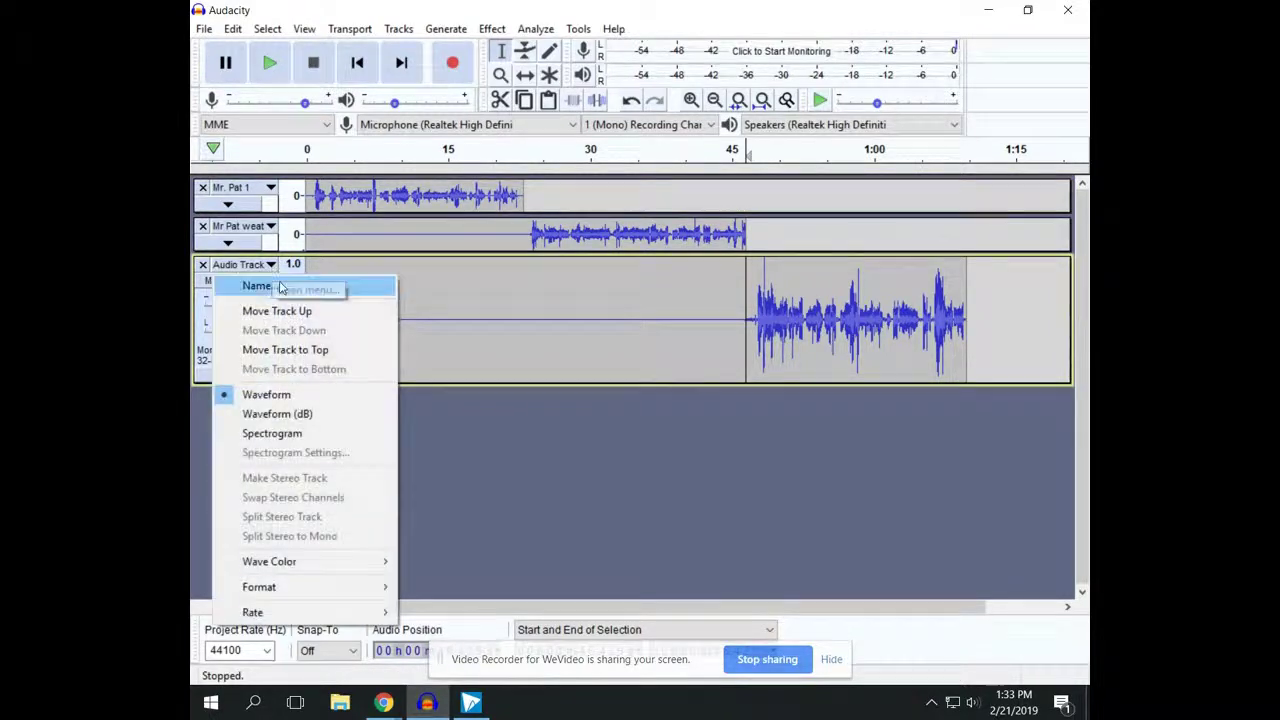
{"action": "left_click", "coordinate": [262, 285]}
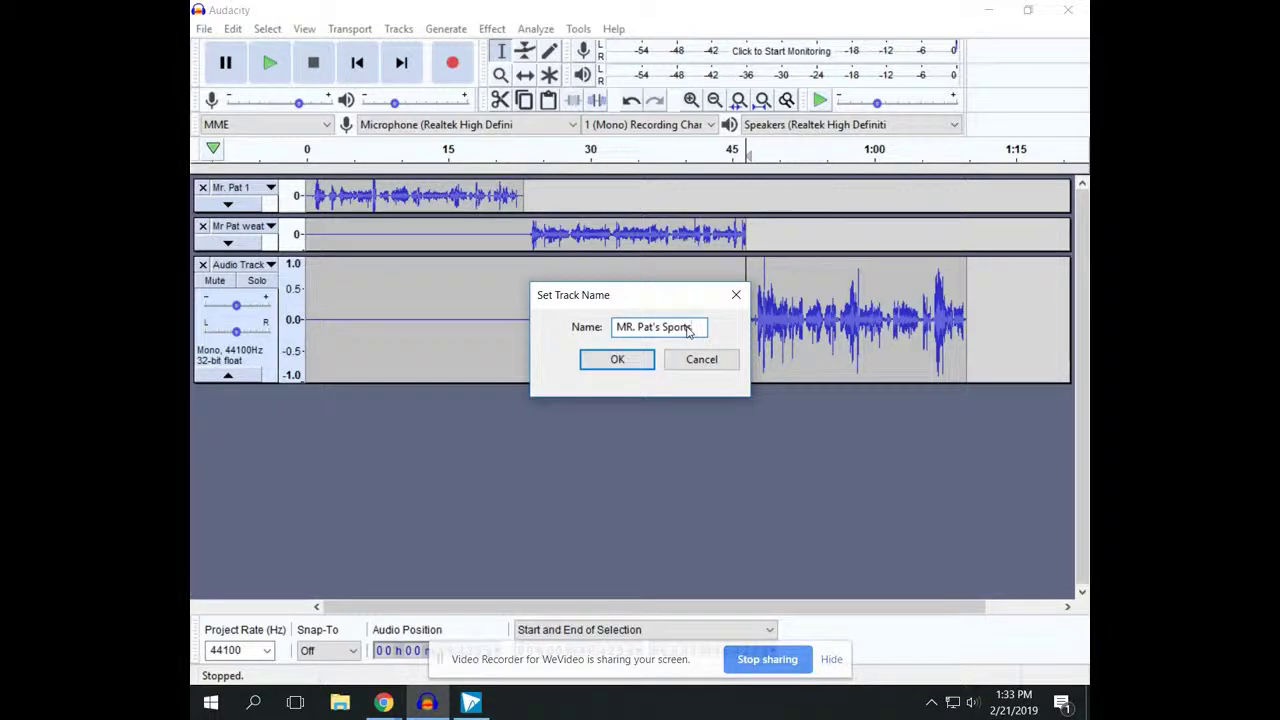
{"action": "left_click", "coordinate": [638, 362]}
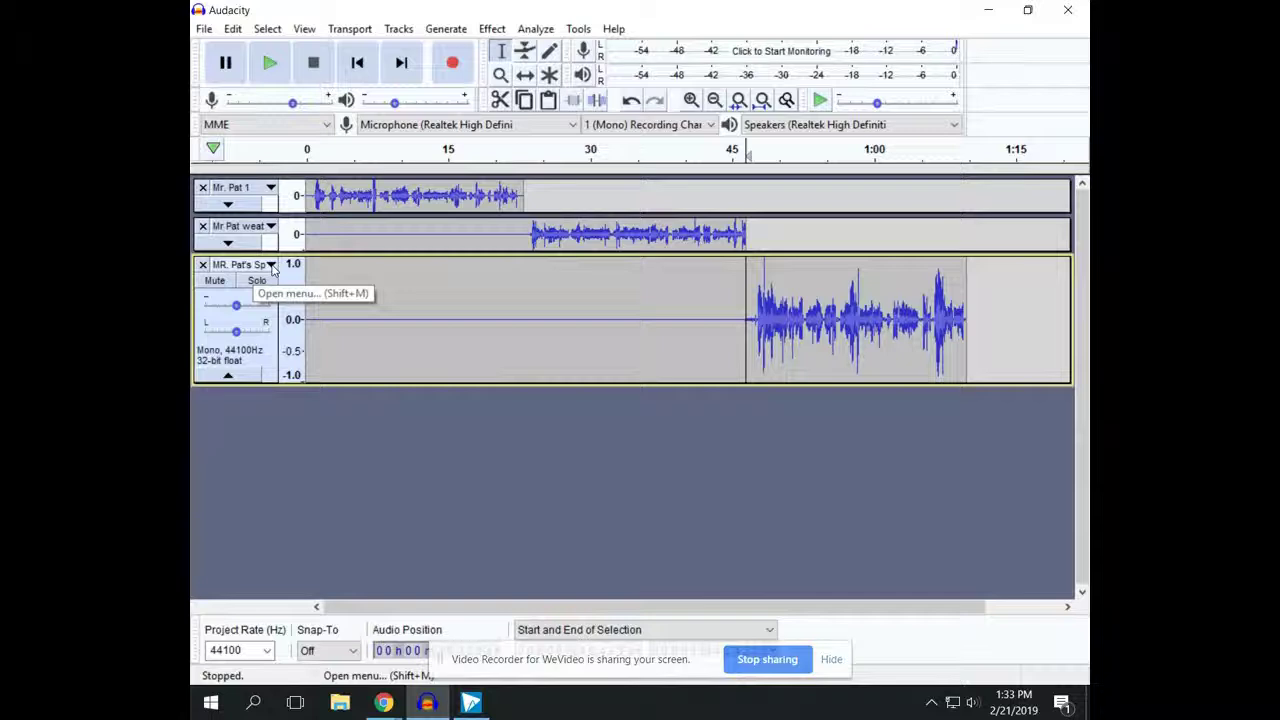
Shorten the speaker's name to its initial in the third and second tracks' names, keeping "Sports" and "weather"
{"action": "left_click", "coordinate": [270, 266]}
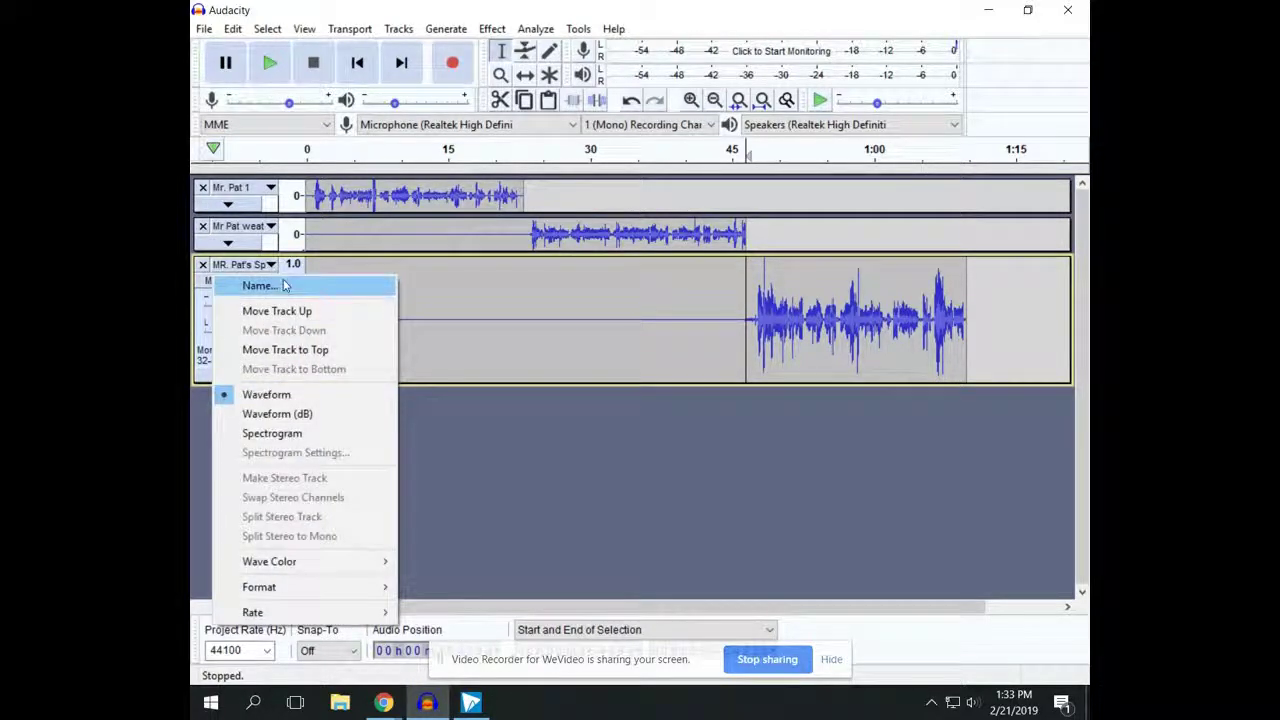
{"action": "left_click", "coordinate": [259, 286]}
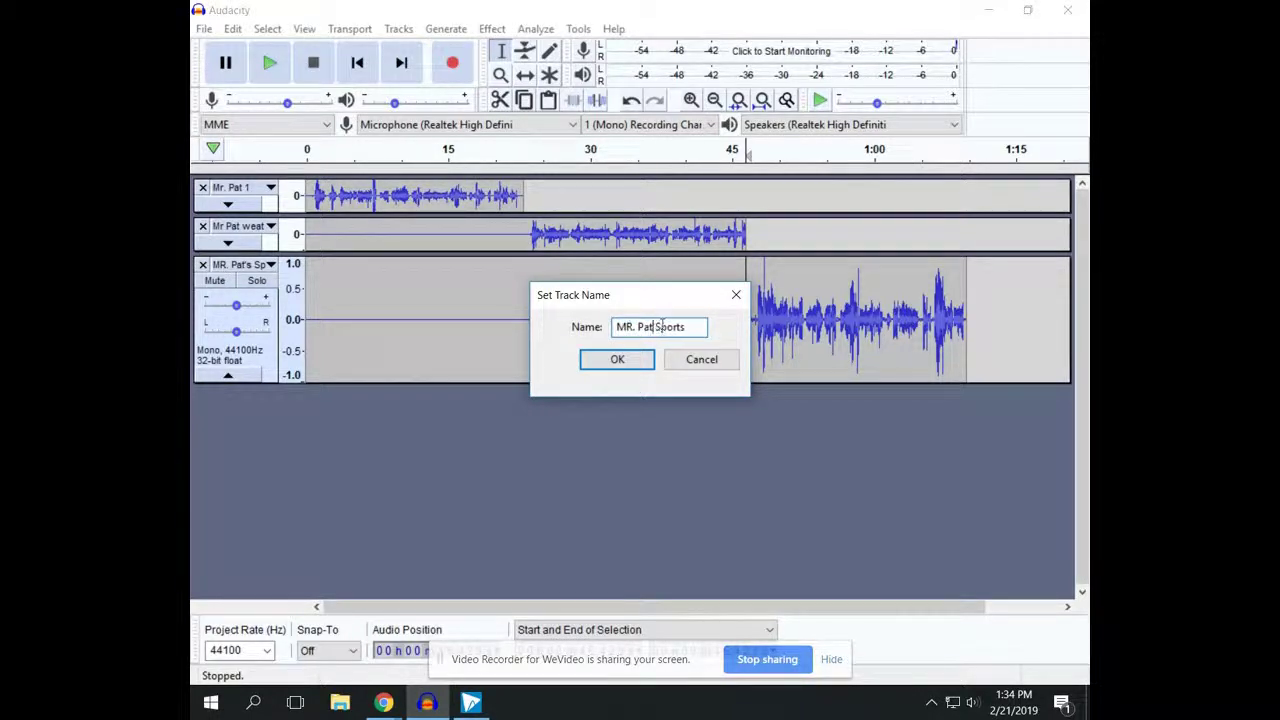
{"action": "left_click", "coordinate": [640, 359]}
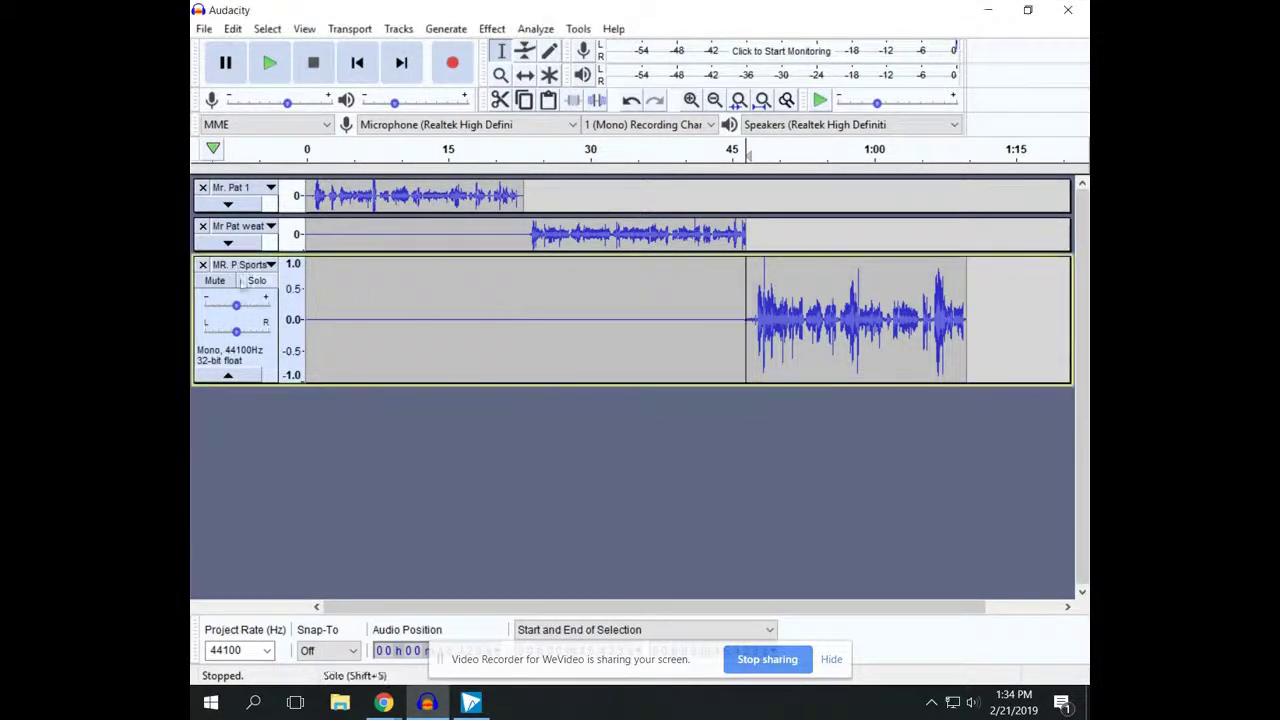
{"action": "left_click", "coordinate": [272, 228]}
{"action": "left_click", "coordinate": [300, 247]}
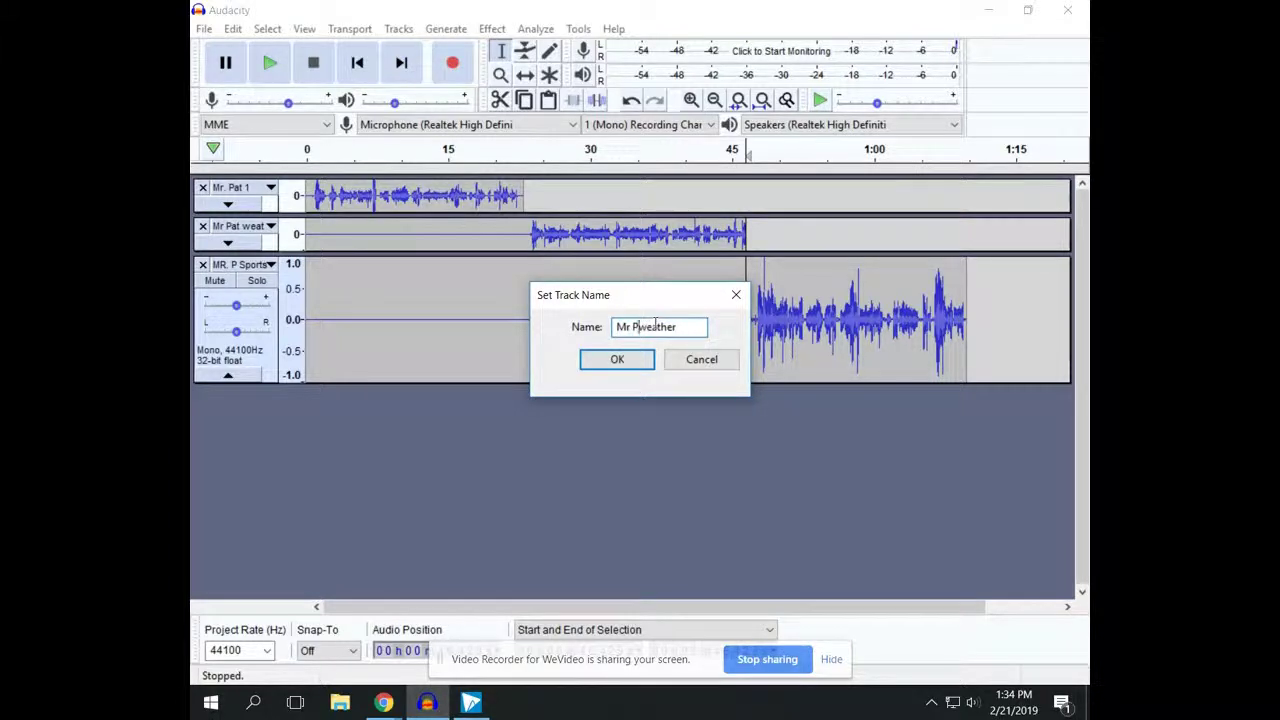
{"action": "left_click", "coordinate": [617, 359]}
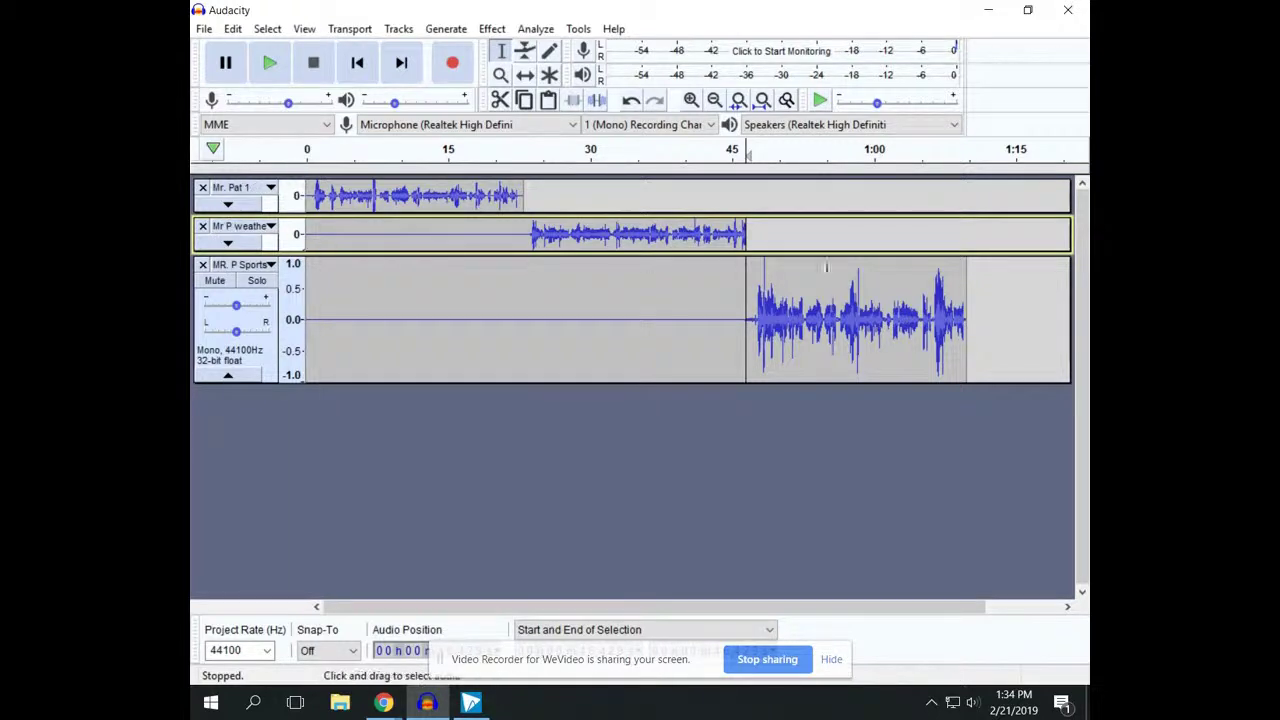
Collapse the third track, then record about 13 seconds of speech on a new fourth mono track, starting where the third recording ends
{"action": "left_click", "coordinate": [238, 381]}
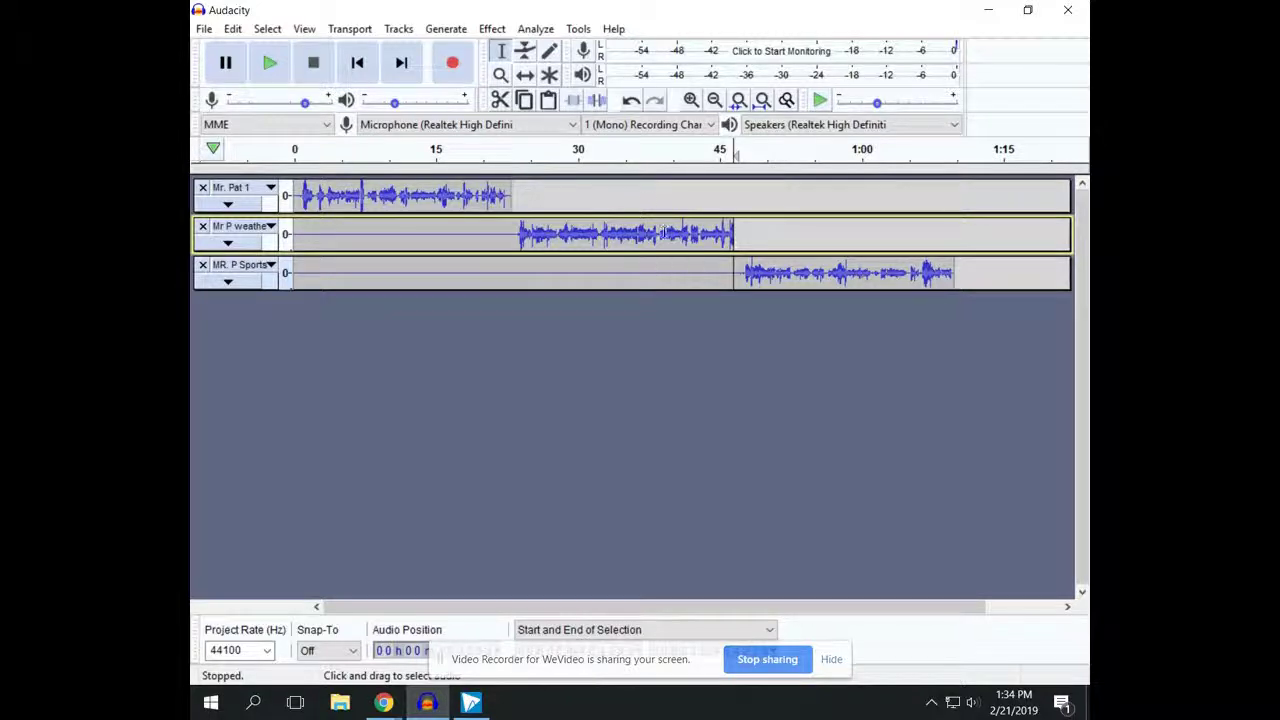
{"action": "left_click", "coordinate": [401, 62]}
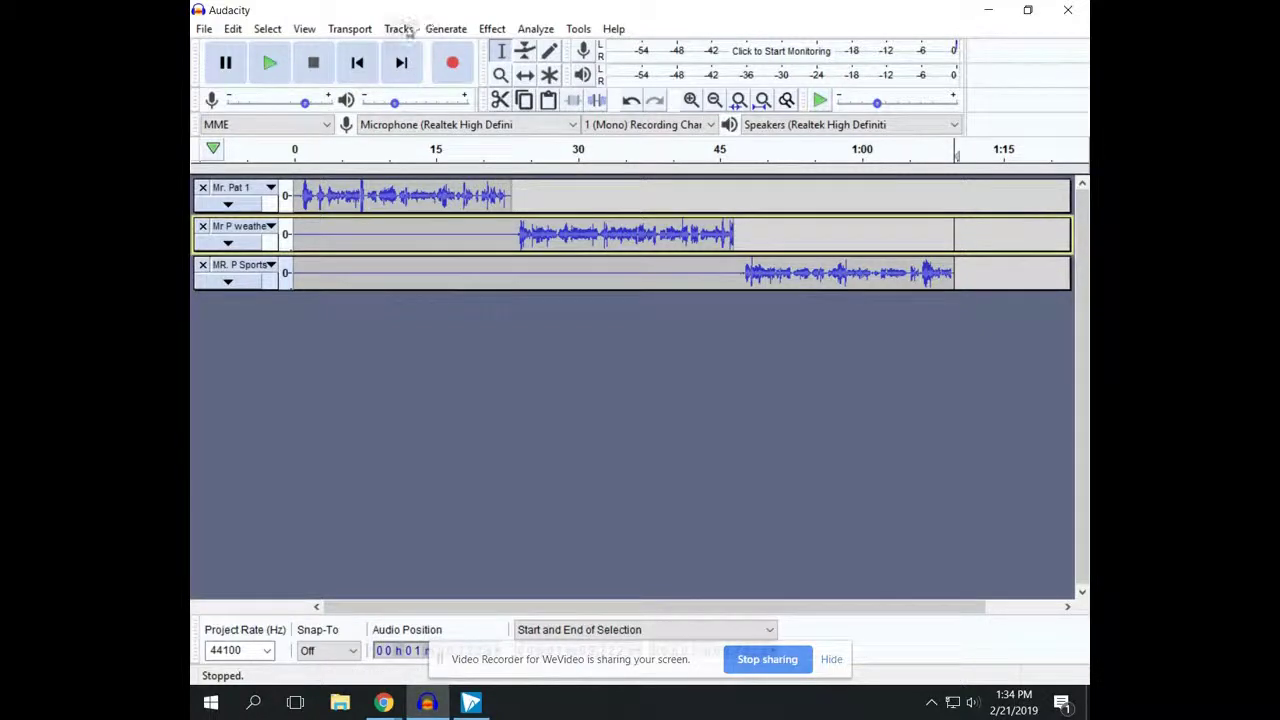
{"action": "left_click", "coordinate": [430, 28]}
{"action": "mouse_move", "coordinate": [440, 49]}
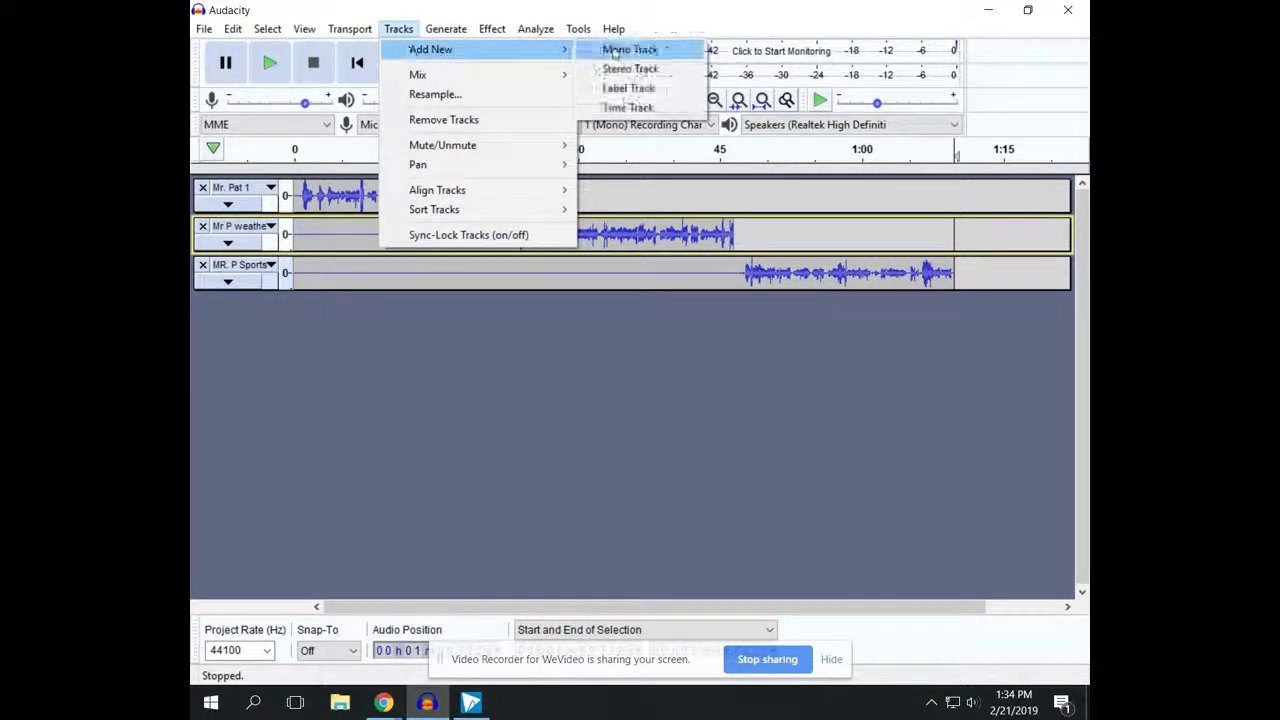
{"action": "left_click", "coordinate": [614, 52]}
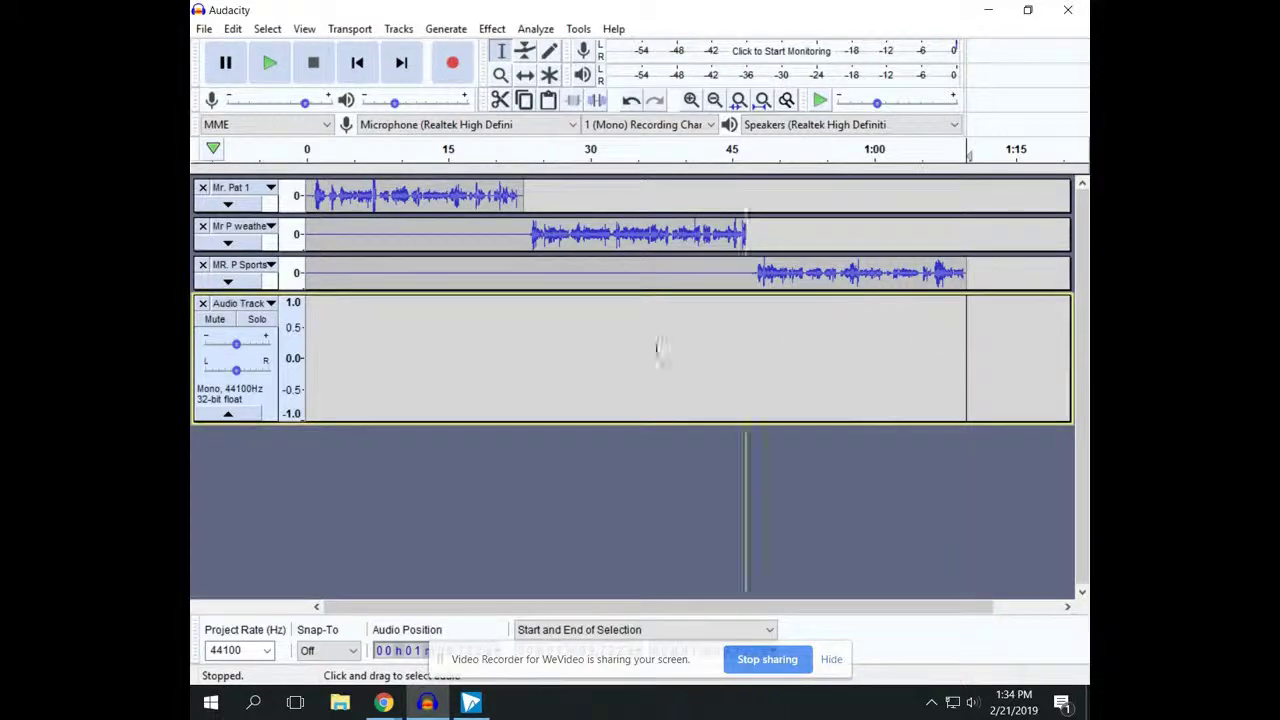
{"action": "left_click", "coordinate": [453, 63]}
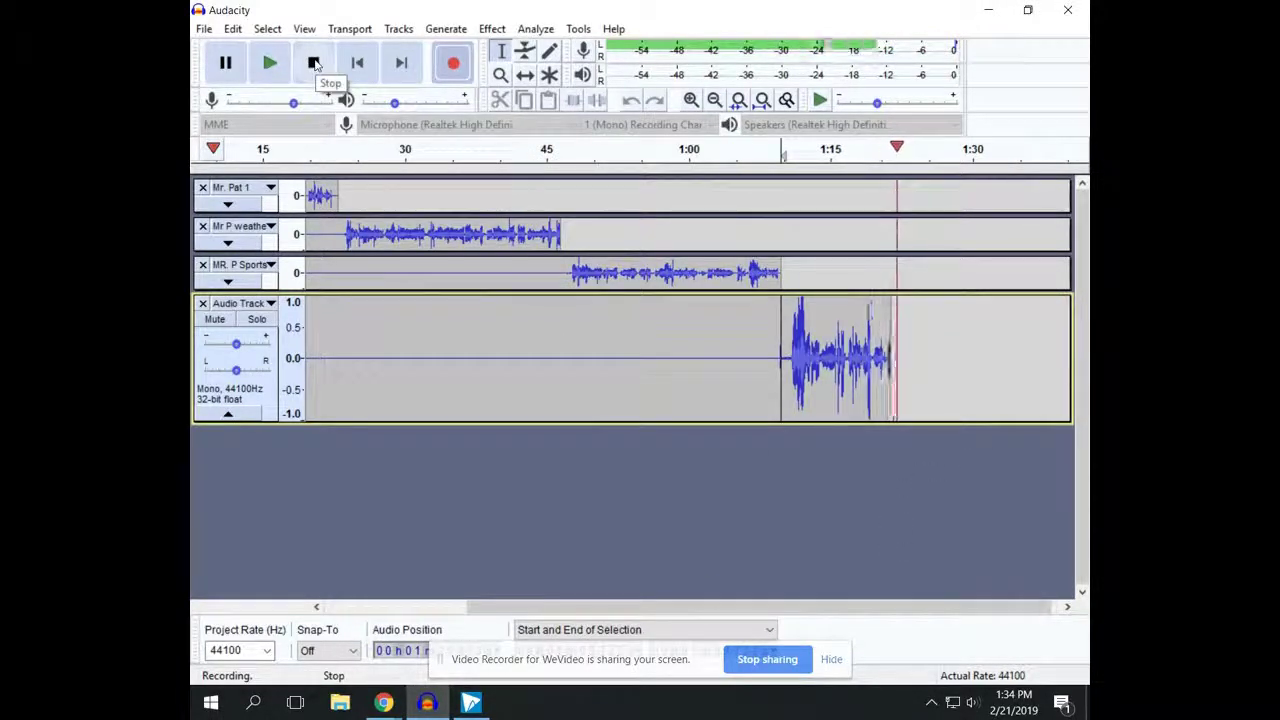
{"action": "left_click", "coordinate": [314, 62]}
Rename the fourth track with the speaker's title and initial followed by "news", and collapse it to minimal height
{"action": "left_click", "coordinate": [268, 303]}
{"action": "left_click", "coordinate": [285, 323]}
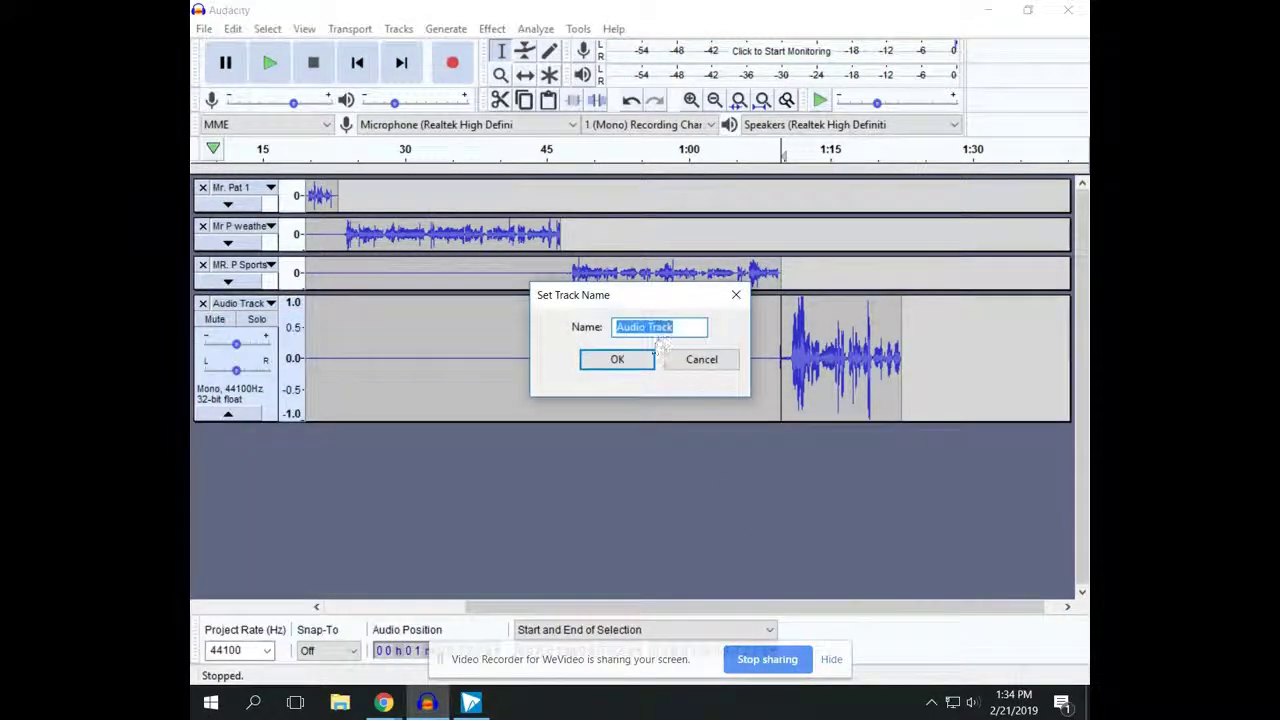
{"action": "type", "text": "Mr"}
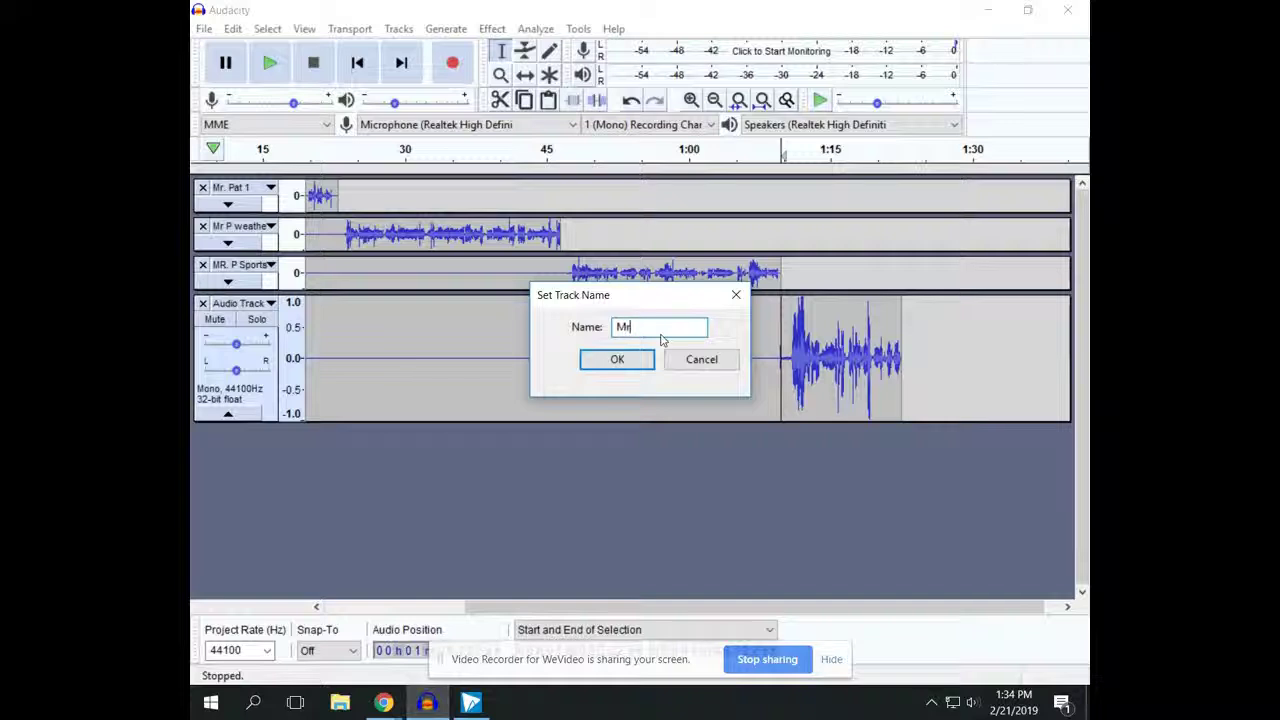
{"action": "type", "text": ". P news"}
{"action": "key", "text": "Return"}
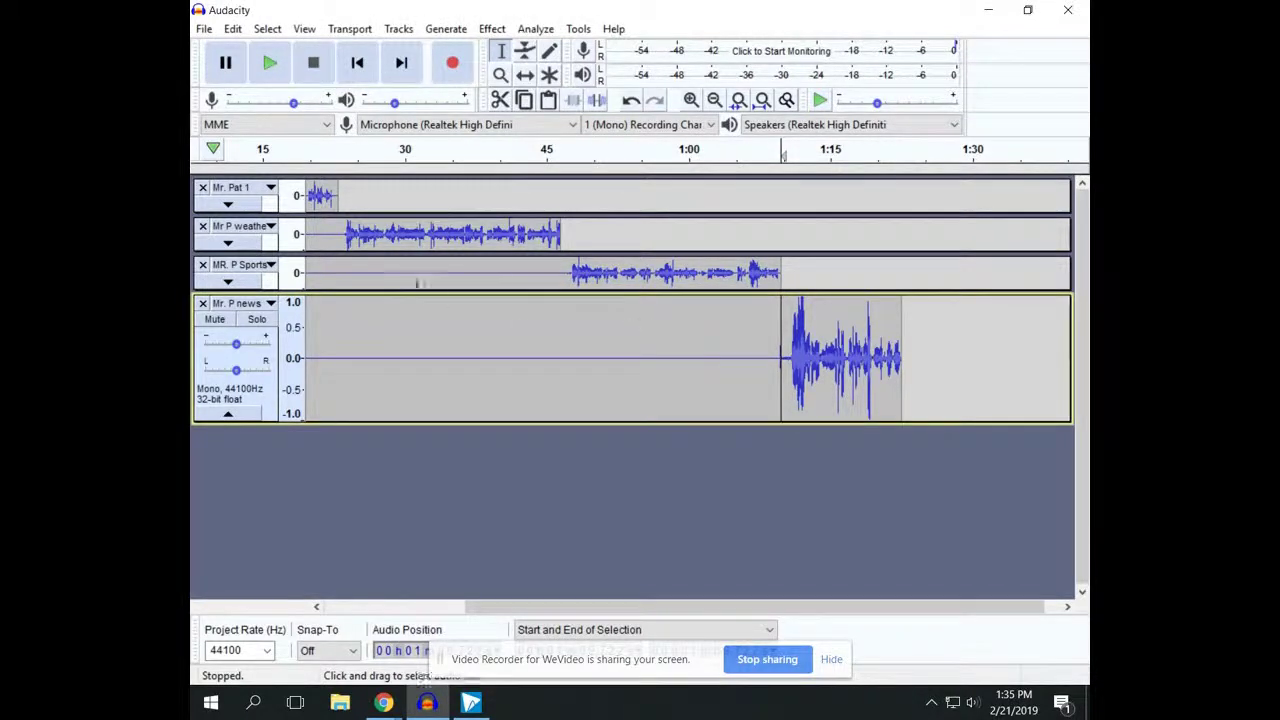
{"action": "left_click", "coordinate": [228, 413]}
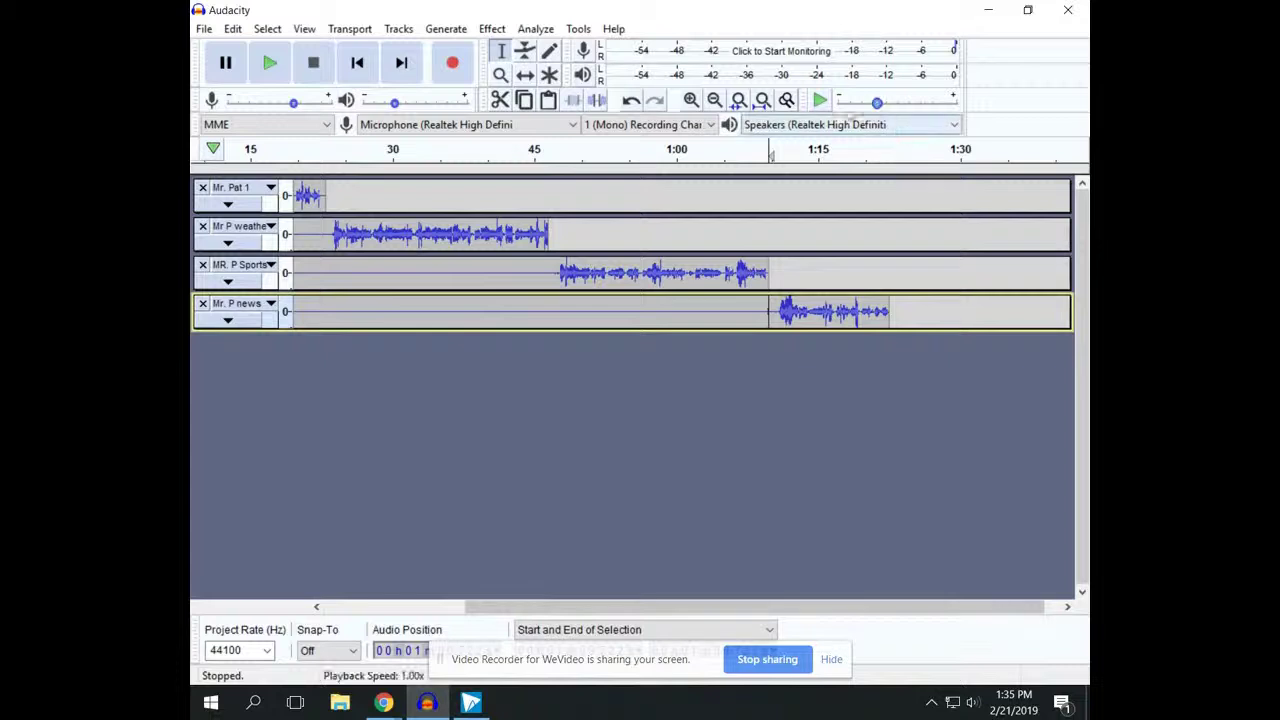
Expand all four audio tracks back to full height, with every recording fitting within the visible timeline
{"action": "left_click", "coordinate": [714, 100]}
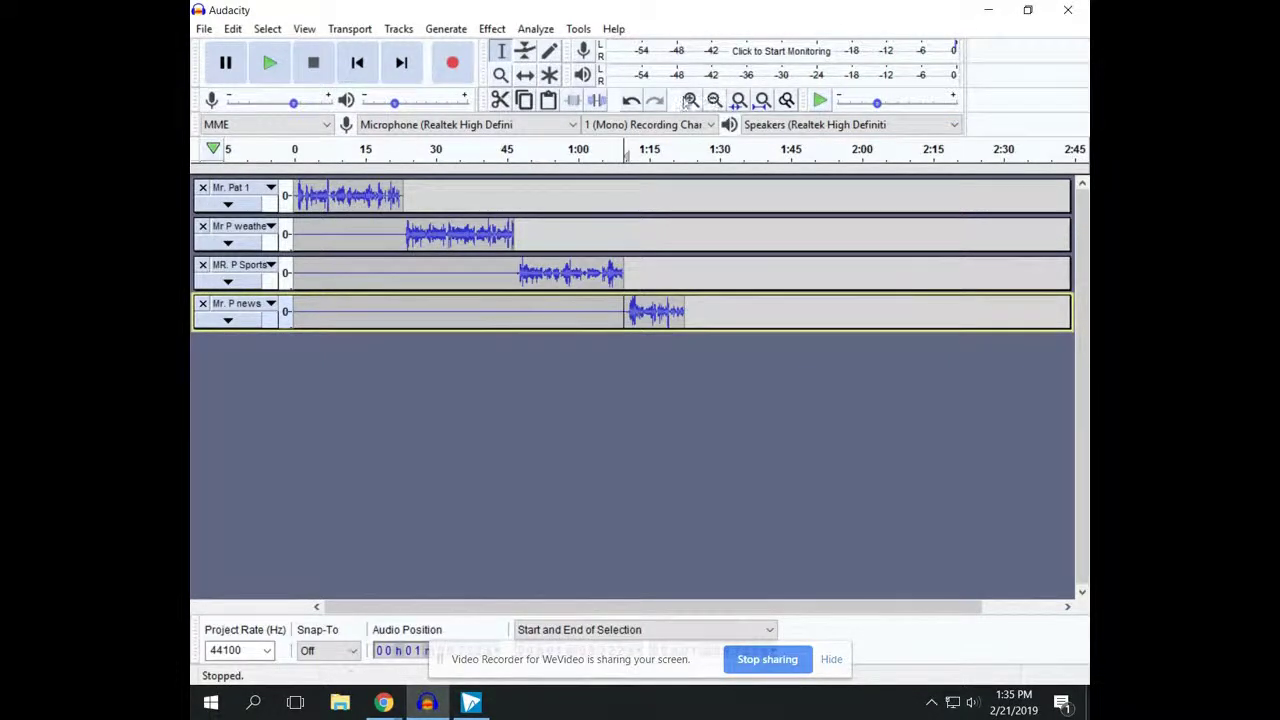
{"action": "left_click", "coordinate": [690, 101]}
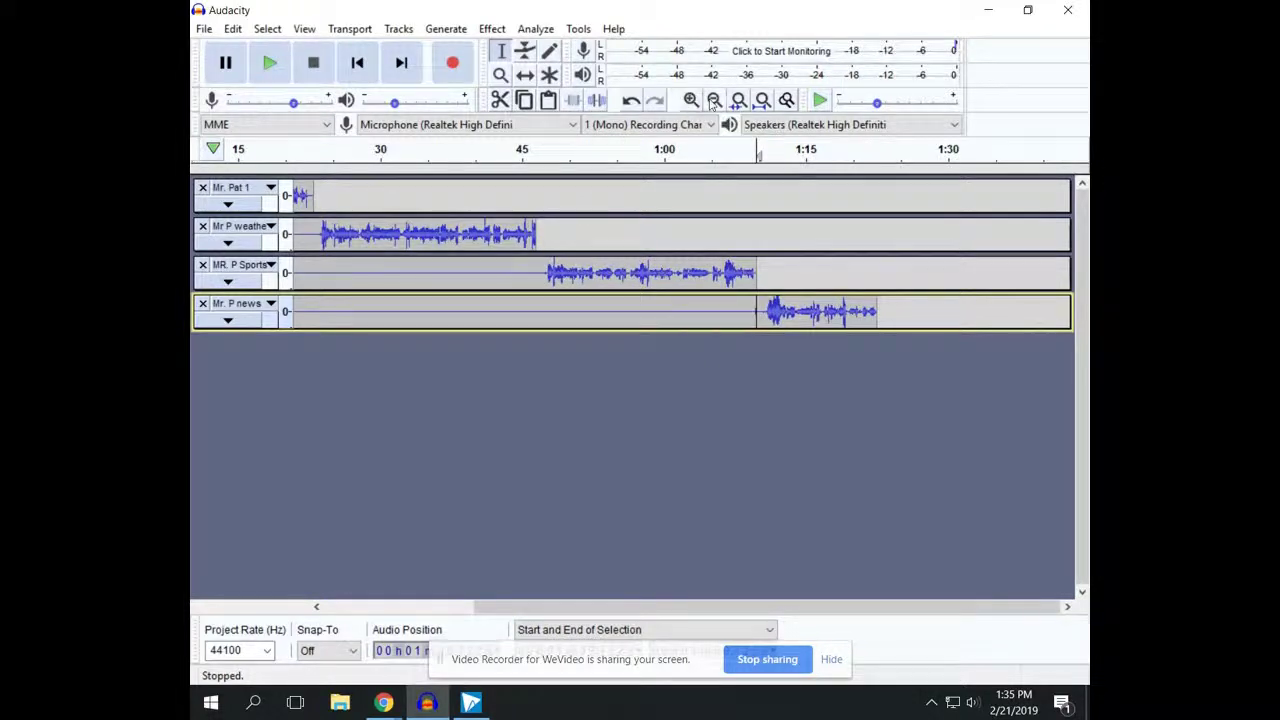
{"action": "left_click", "coordinate": [714, 100]}
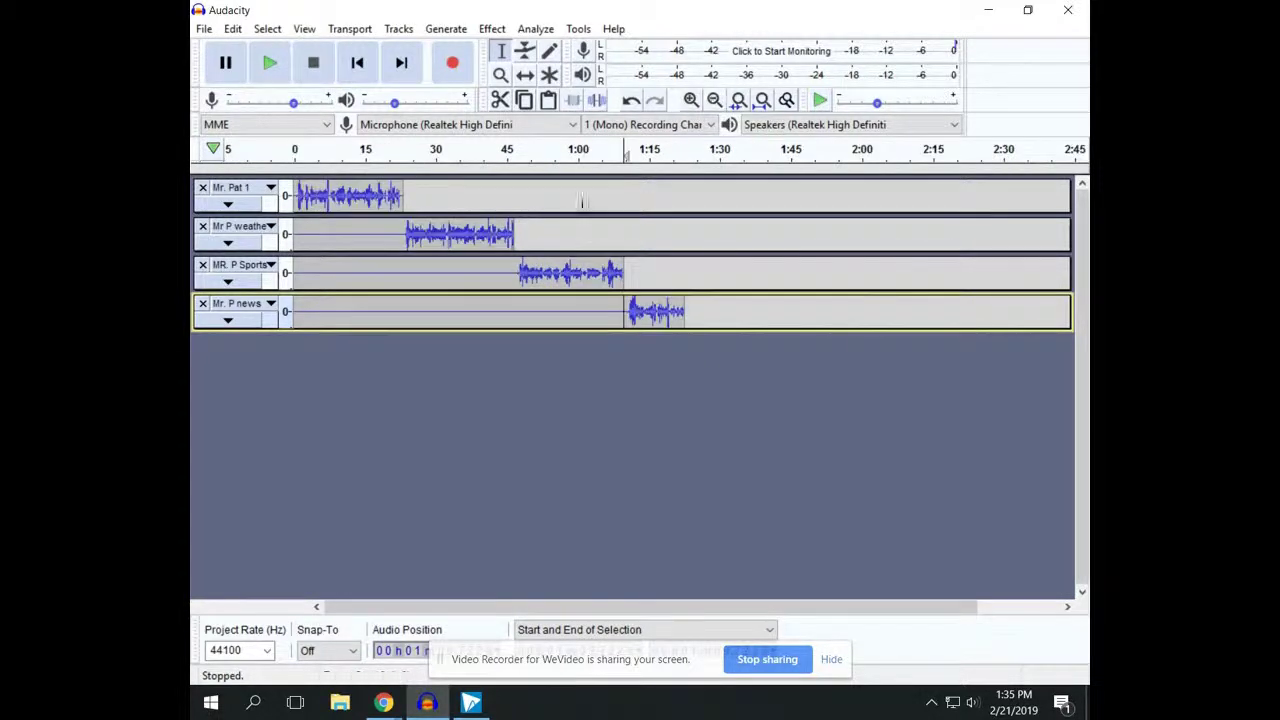
{"action": "left_click", "coordinate": [227, 206]}
{"action": "left_click", "coordinate": [228, 337]}
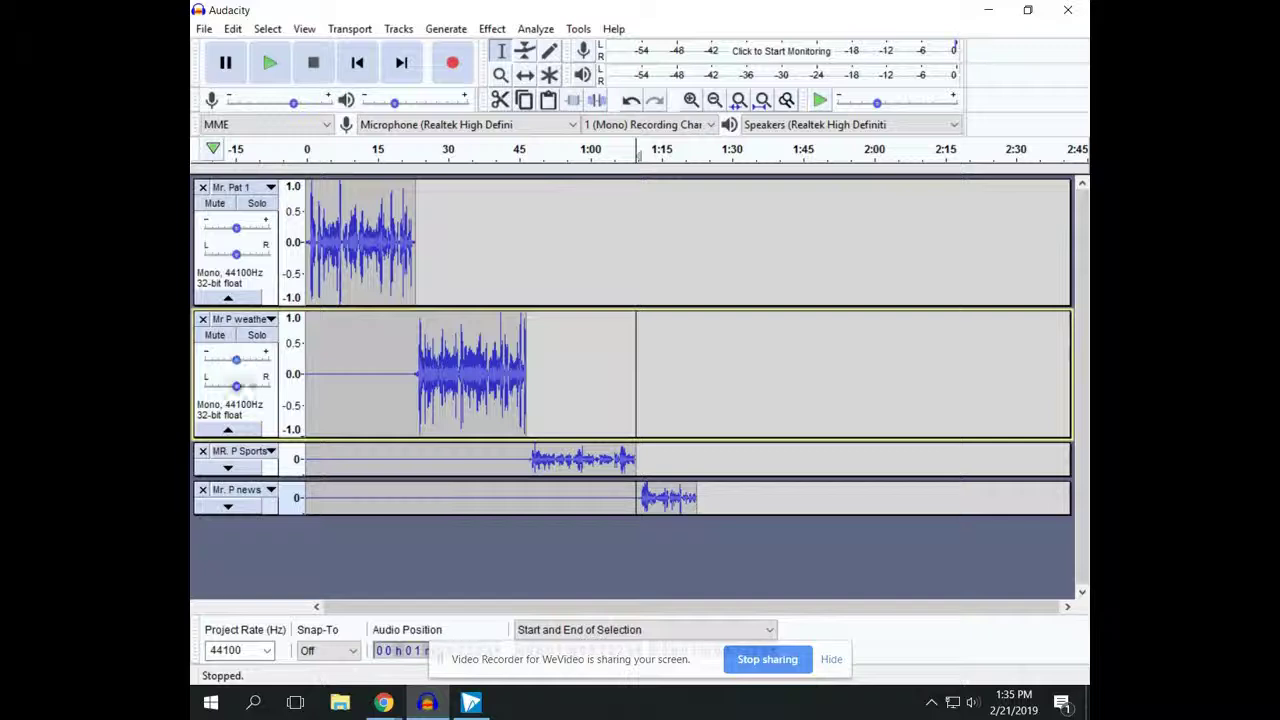
{"action": "left_click", "coordinate": [228, 467]}
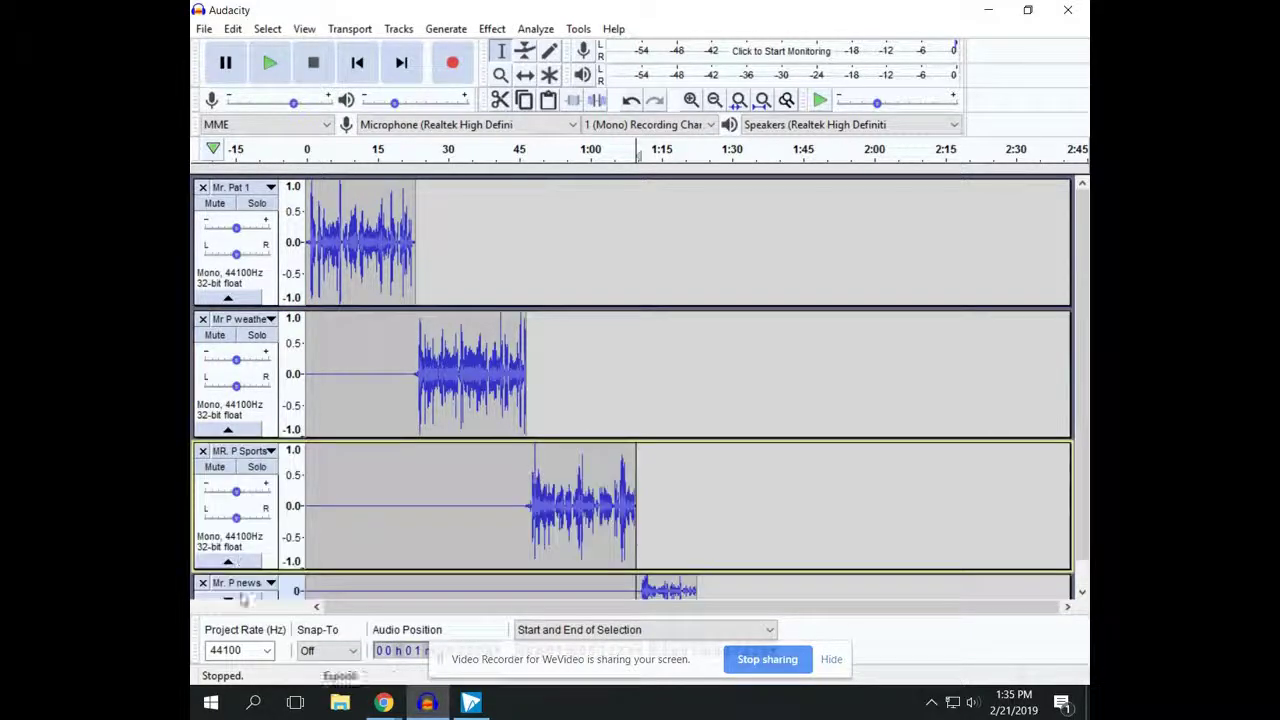
{"action": "scroll", "coordinate": [238, 592], "scroll_direction": "down", "scroll_amount": 1}
{"action": "left_click", "coordinate": [228, 572]}
{"action": "scroll", "coordinate": [689, 412], "scroll_direction": "up", "scroll_amount": 2}
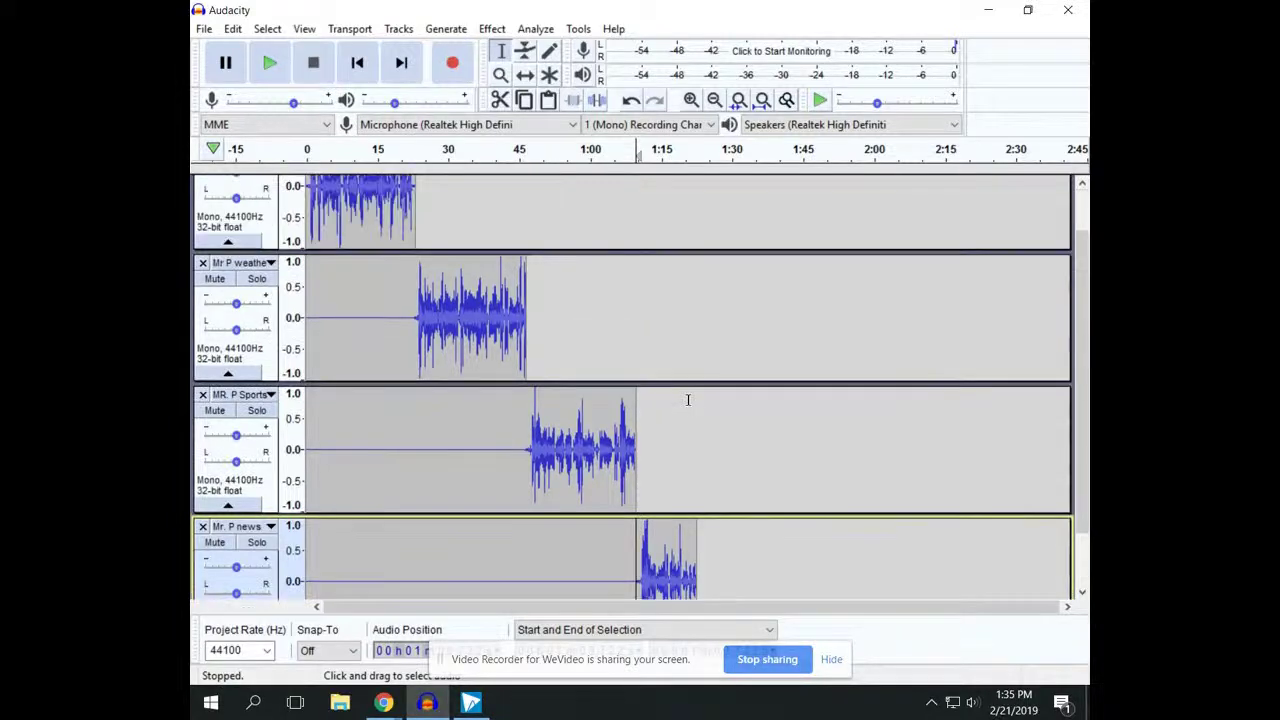
Review the four staggered tracks and play back part of the news recording from its start
{"action": "scroll", "coordinate": [688, 400], "scroll_direction": "up", "scroll_amount": 2}
{"action": "scroll", "coordinate": [736, 483], "scroll_direction": "down", "scroll_amount": 4}
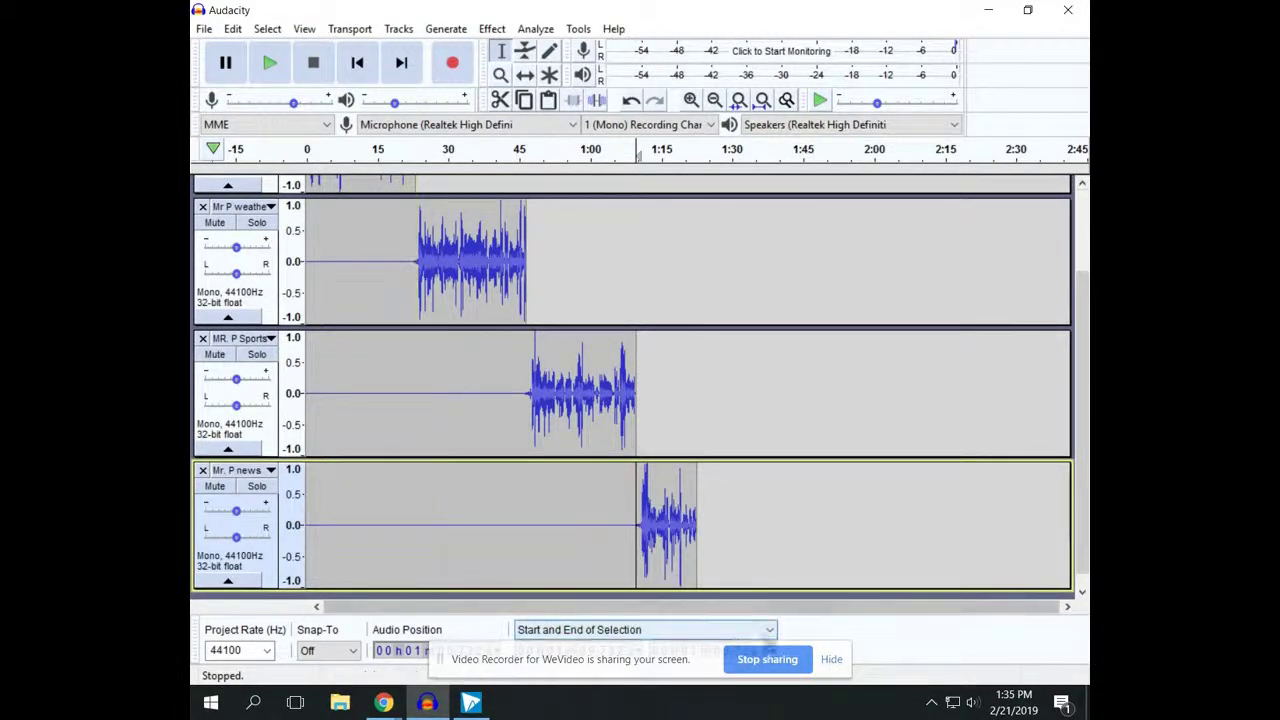
{"action": "scroll", "coordinate": [675, 344], "scroll_direction": "up", "scroll_amount": 2}
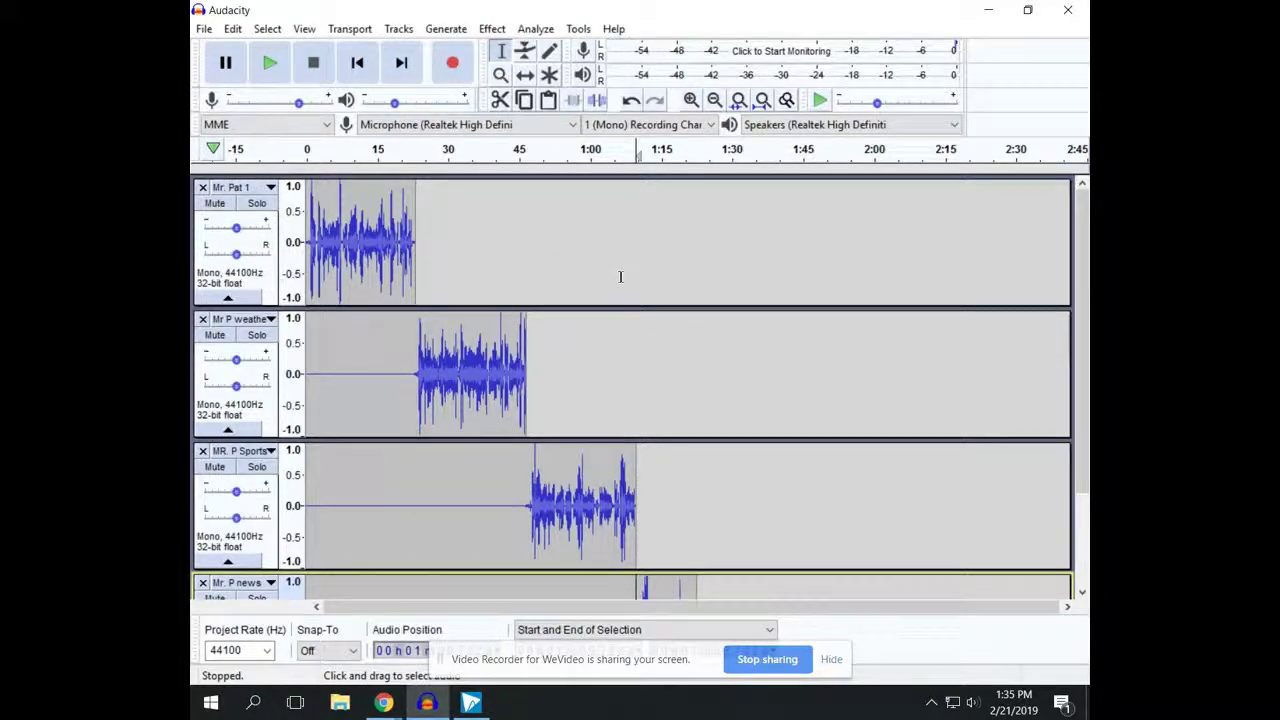
{"action": "scroll", "coordinate": [815, 311], "scroll_direction": "down", "scroll_amount": 2}
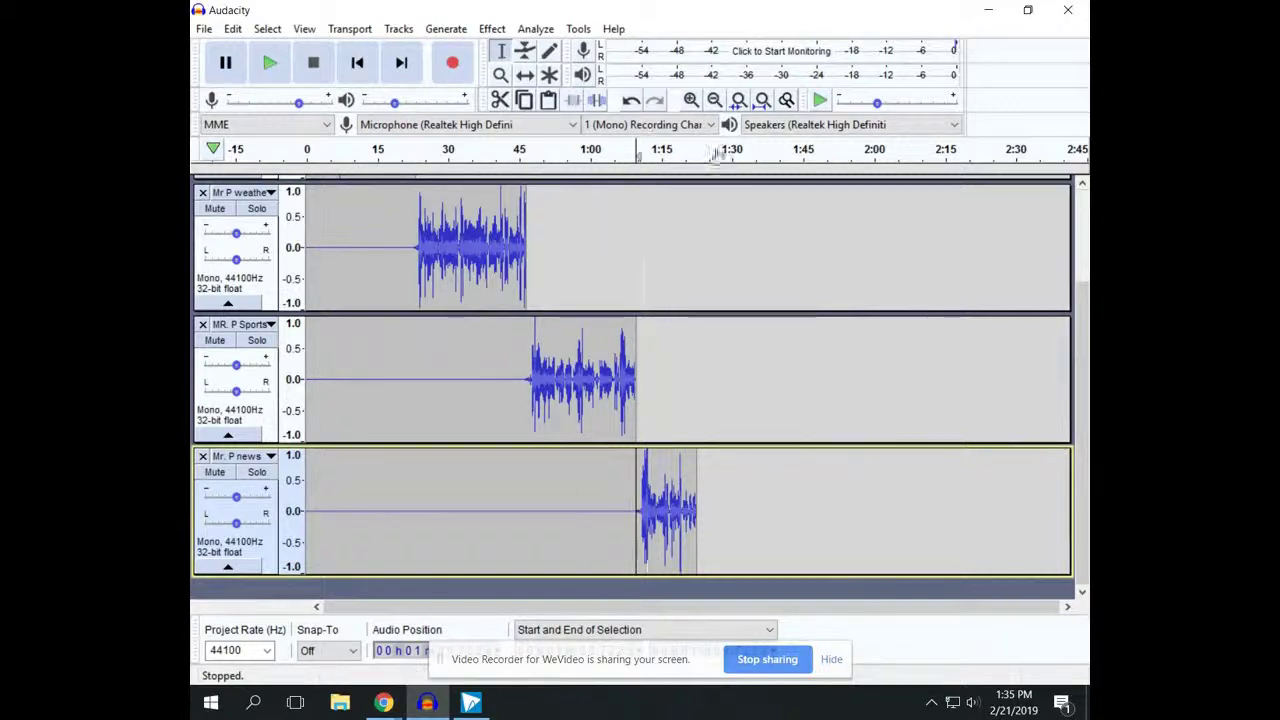
{"action": "left_click", "coordinate": [271, 64]}
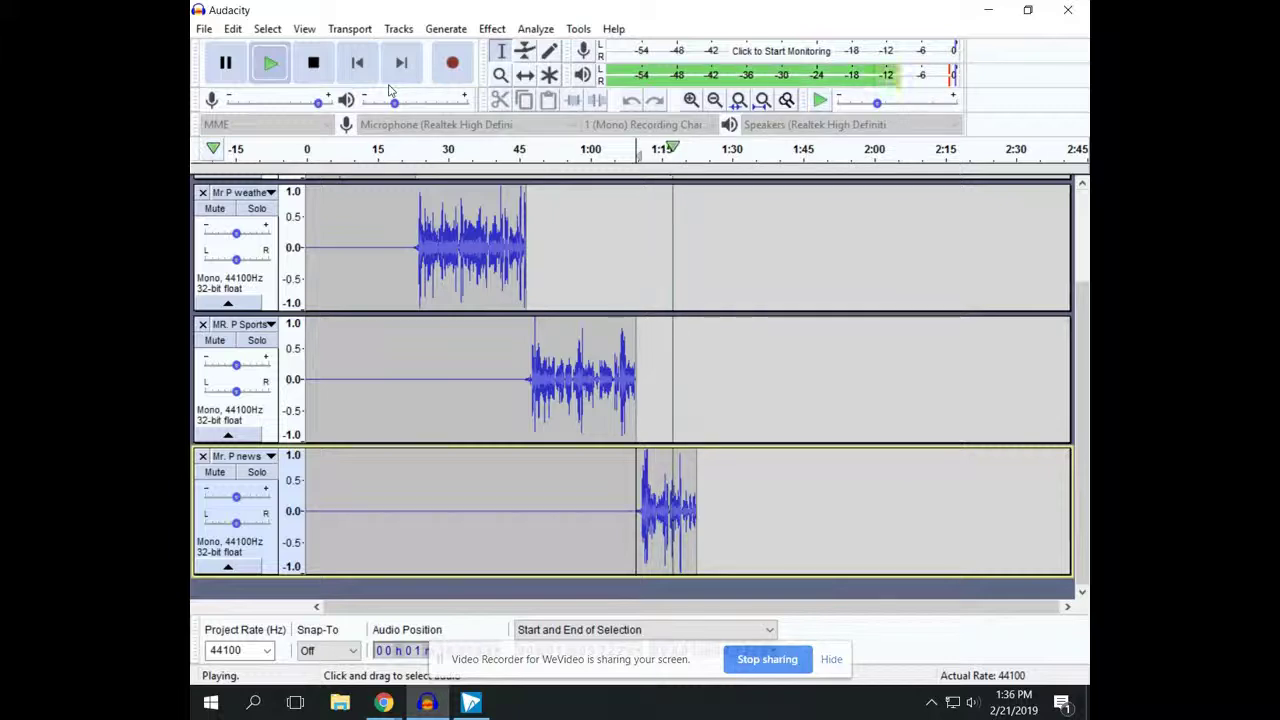
{"action": "left_click", "coordinate": [318, 66]}
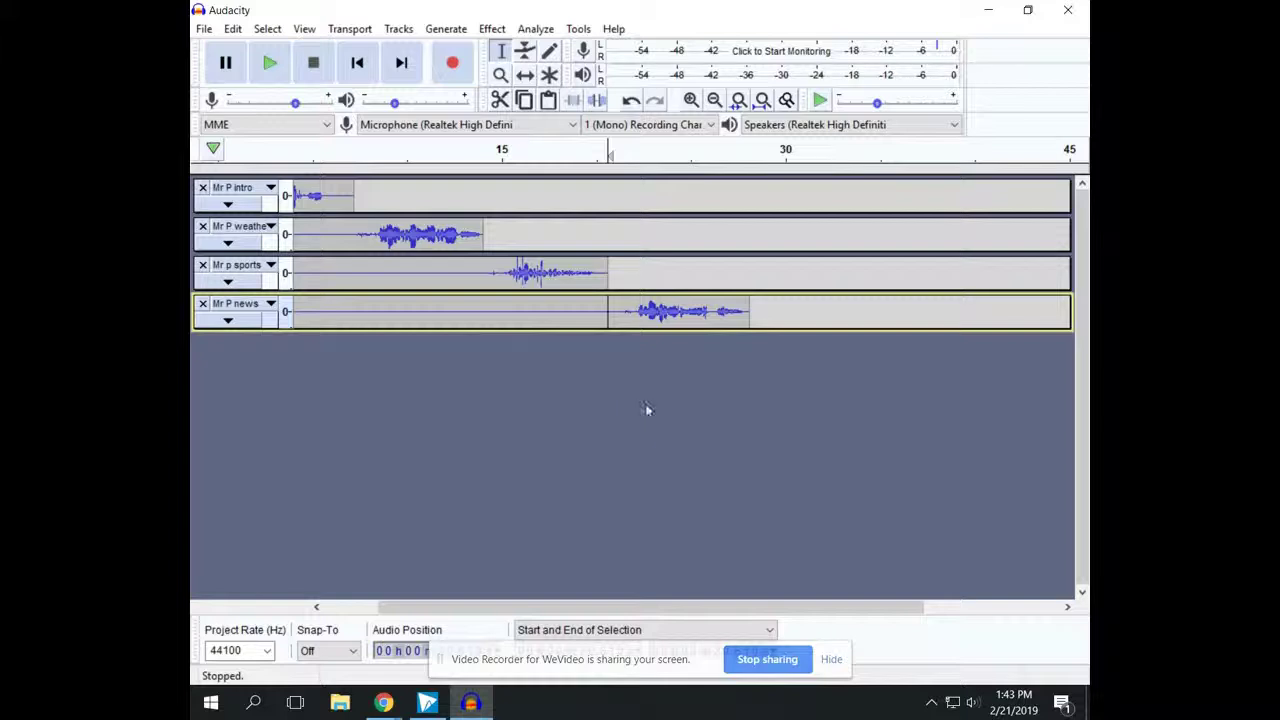
Save the project in the Audacity folder, naming it with the speaker's title and initial followed by "news"
{"action": "left_click", "coordinate": [203, 30]}
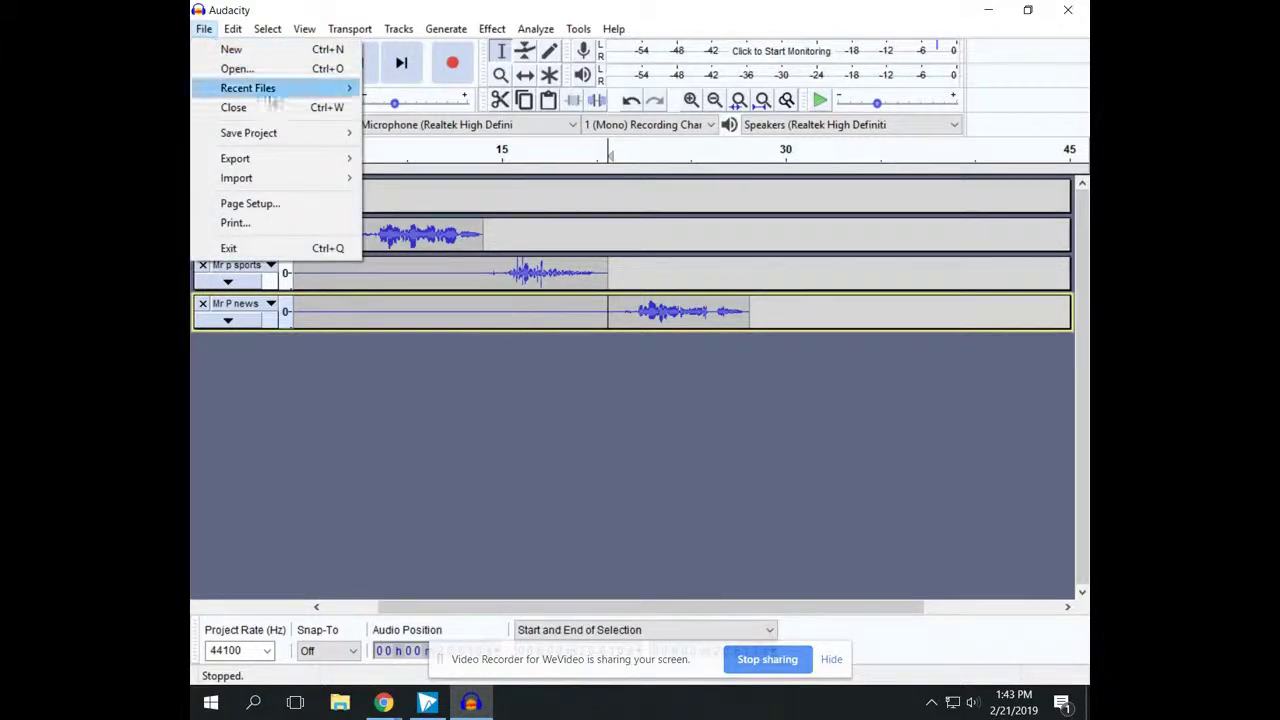
{"action": "mouse_move", "coordinate": [325, 134]}
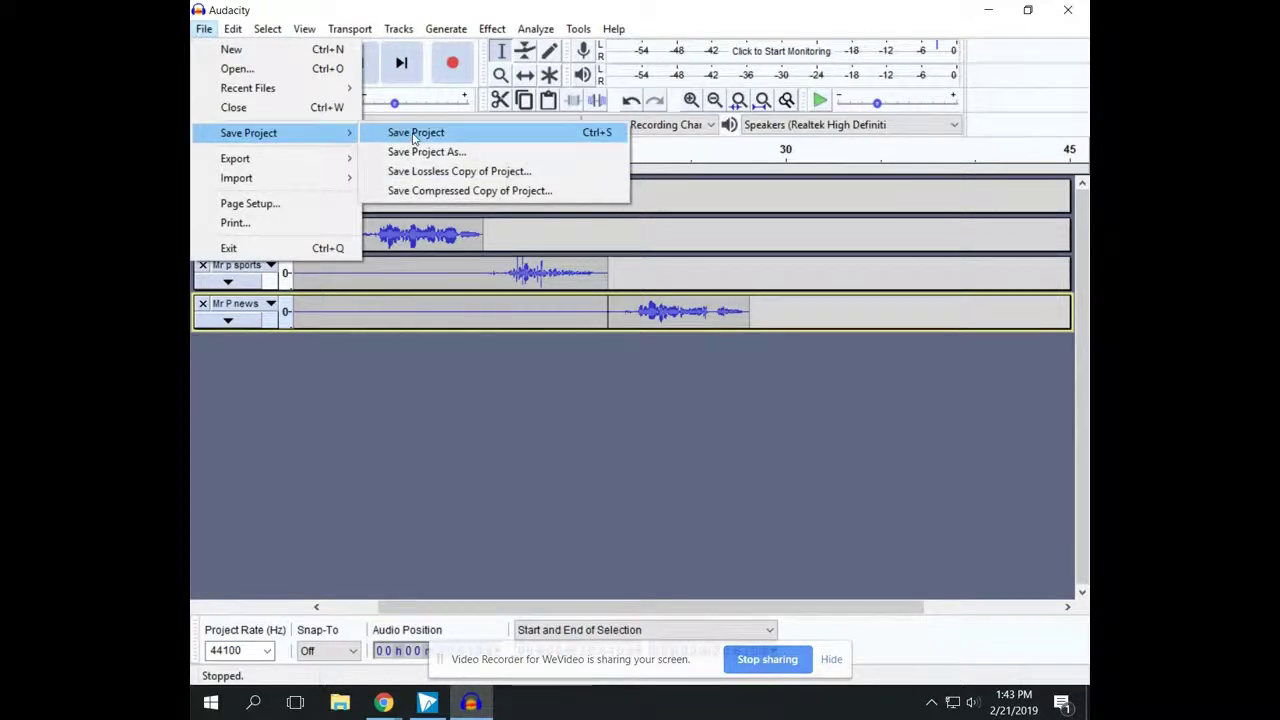
{"action": "left_click", "coordinate": [414, 138]}
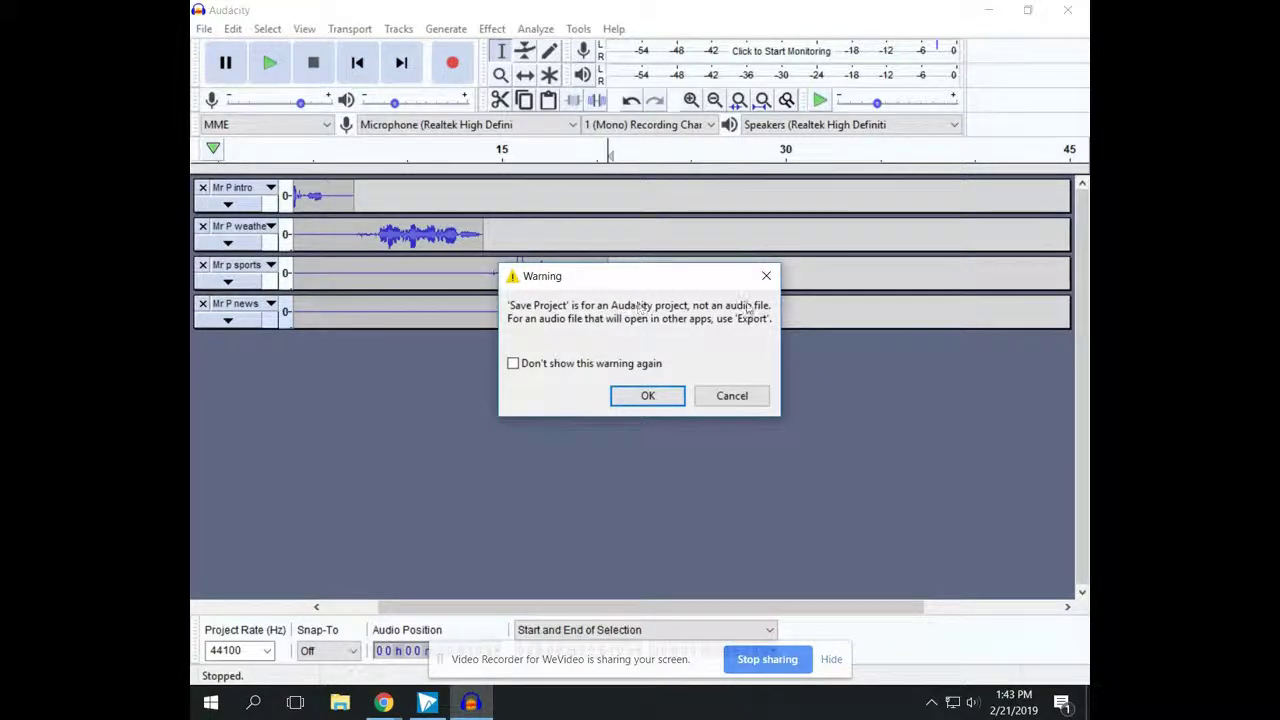
{"action": "left_click", "coordinate": [645, 396]}
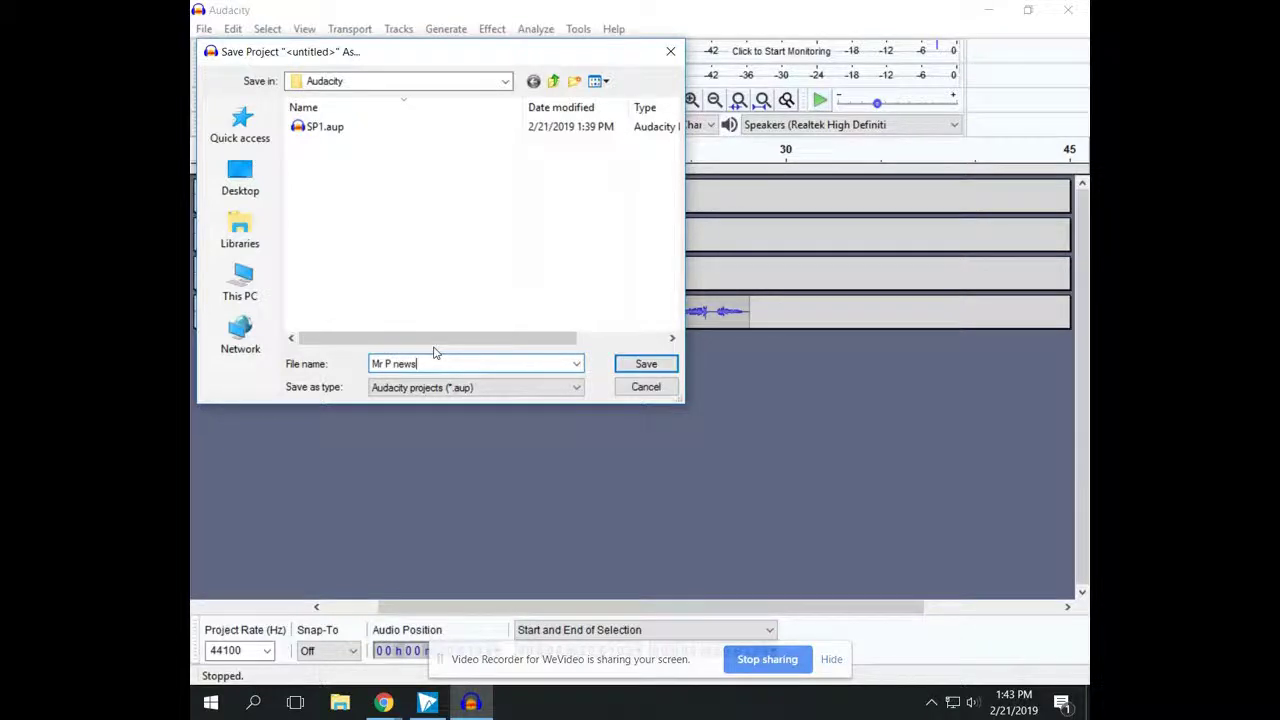
{"action": "left_click", "coordinate": [646, 363]}
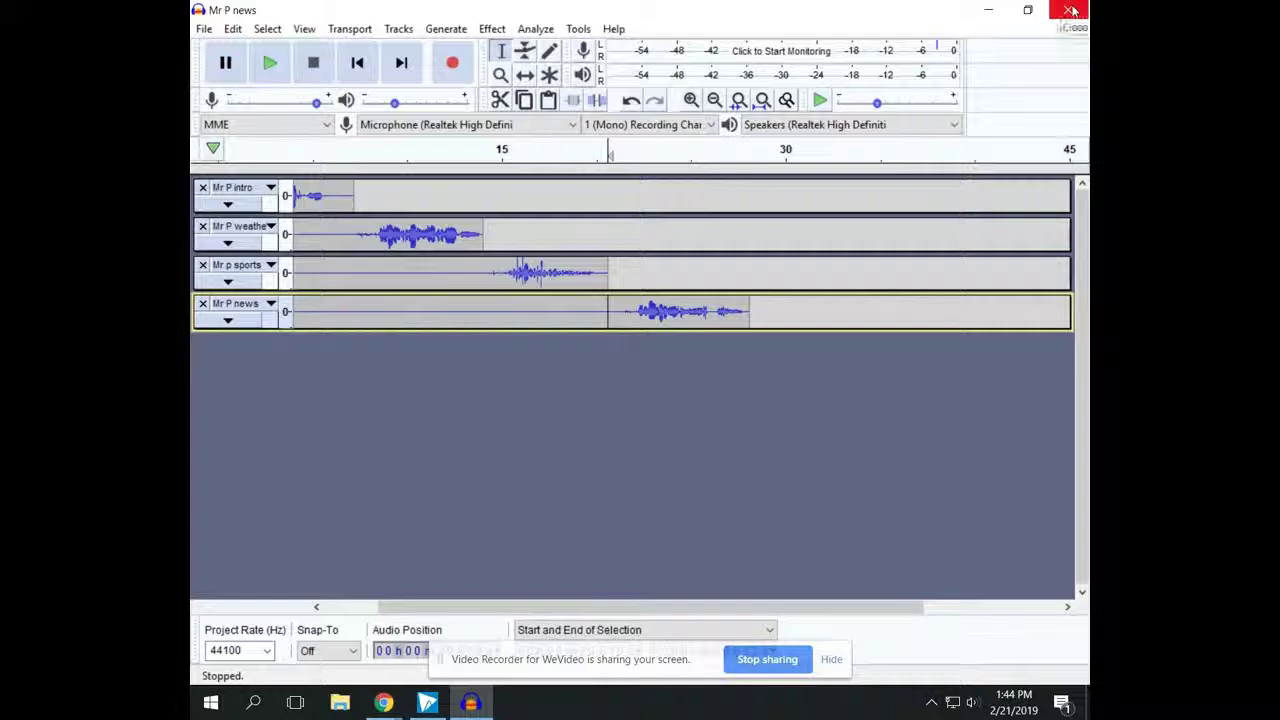
Delete the old SP1.aup project file from the Audacity folder without opening any other file
{"action": "left_click", "coordinate": [203, 29]}
{"action": "left_click", "coordinate": [238, 69]}
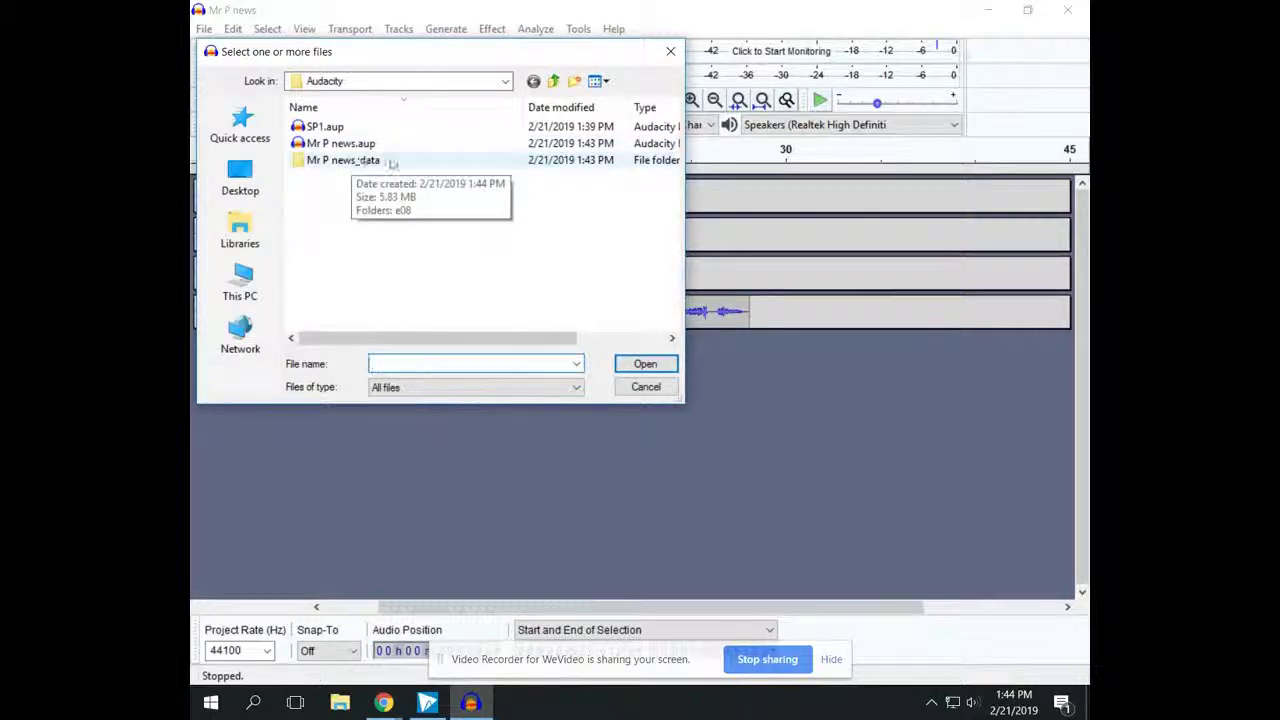
{"action": "right_click", "coordinate": [324, 132]}
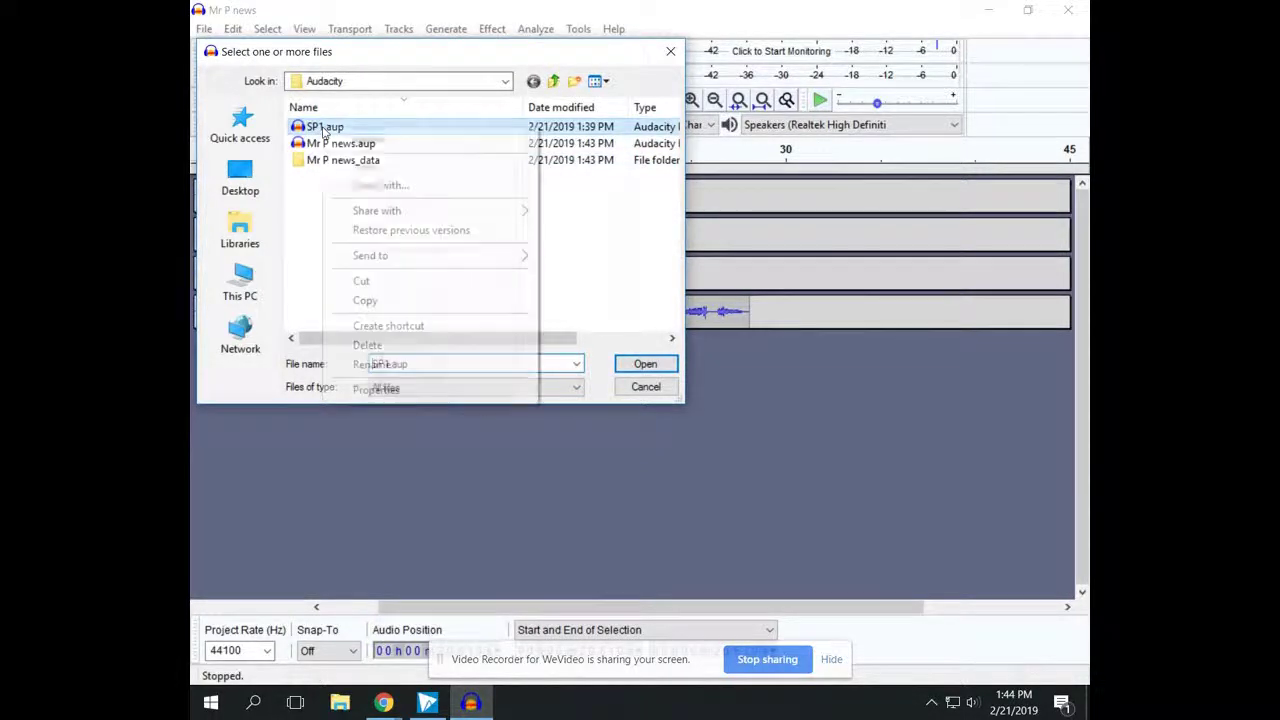
{"action": "left_click", "coordinate": [367, 345]}
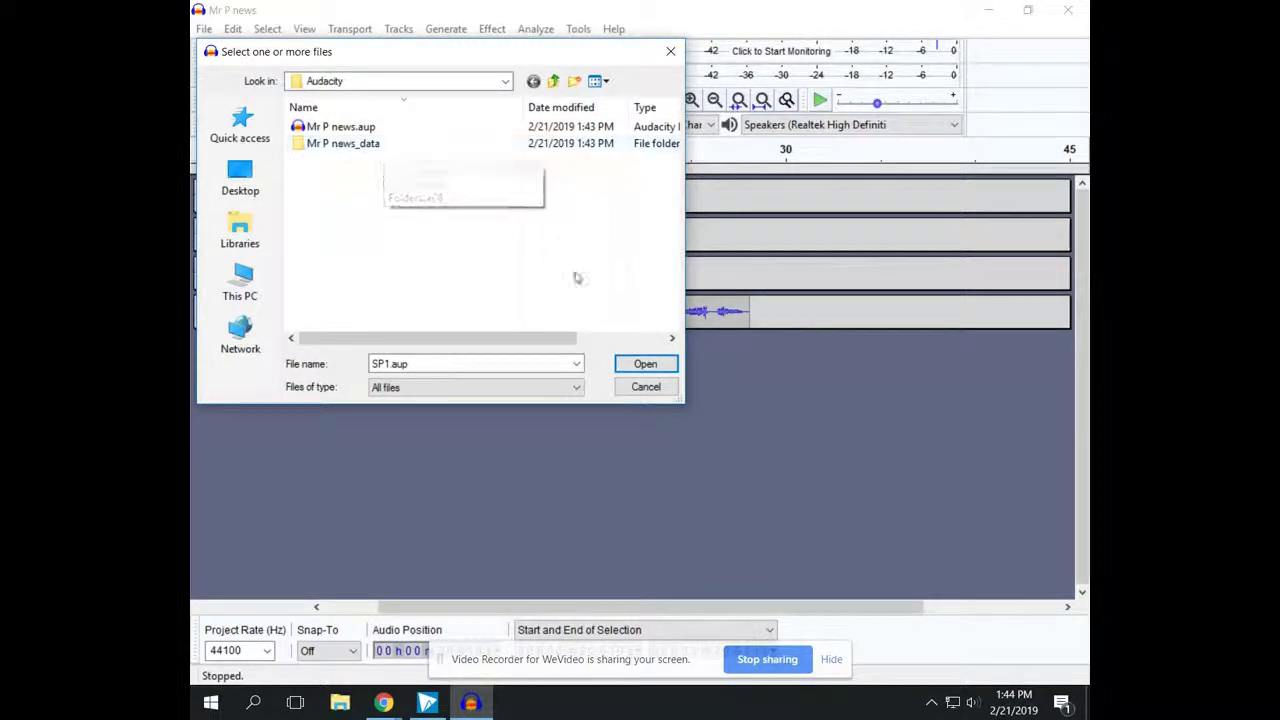
{"action": "left_click", "coordinate": [646, 387]}
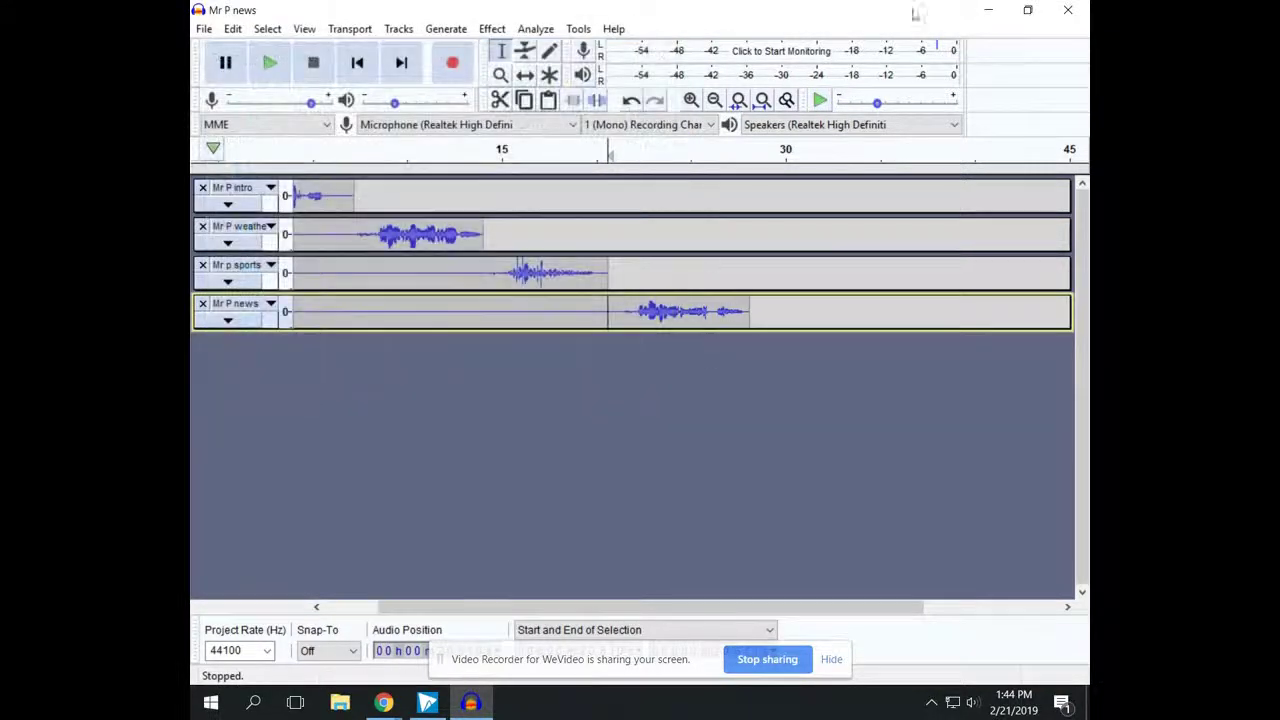
Close the saved project, relaunch Audacity from the desktop, and dismiss the welcome message
{"action": "left_click", "coordinate": [1068, 12]}
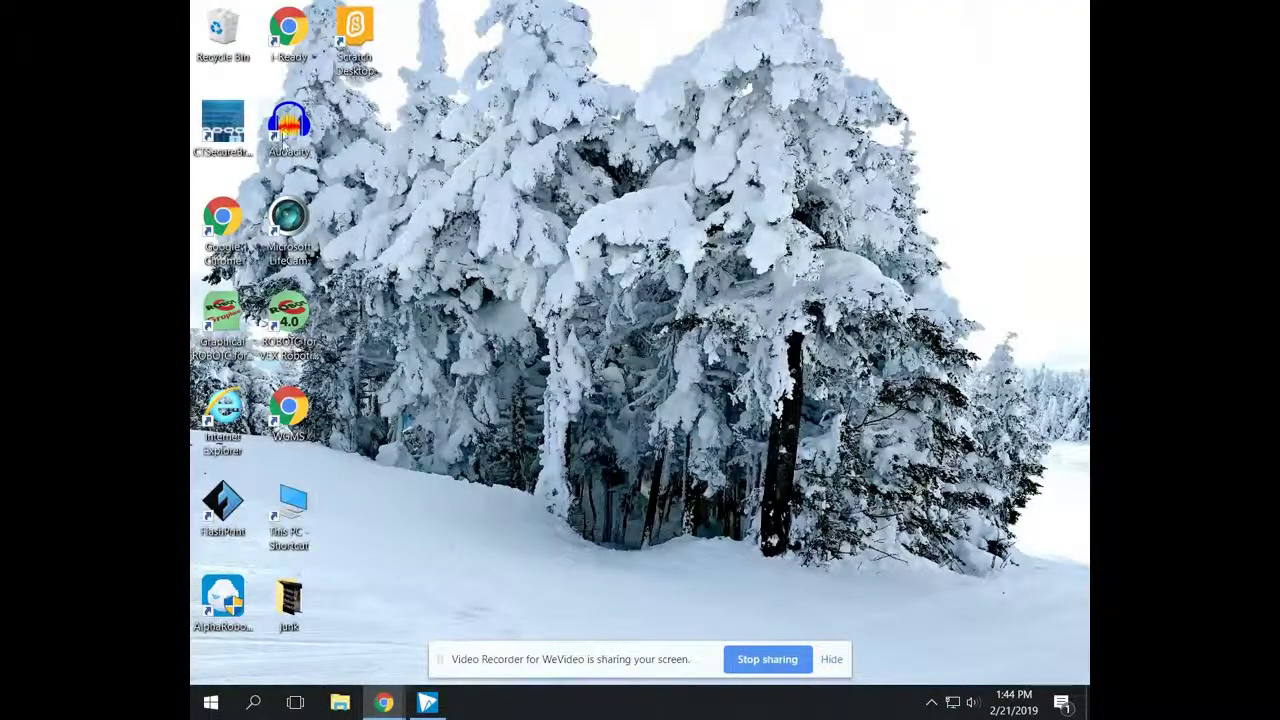
{"action": "double_click", "coordinate": [289, 125]}
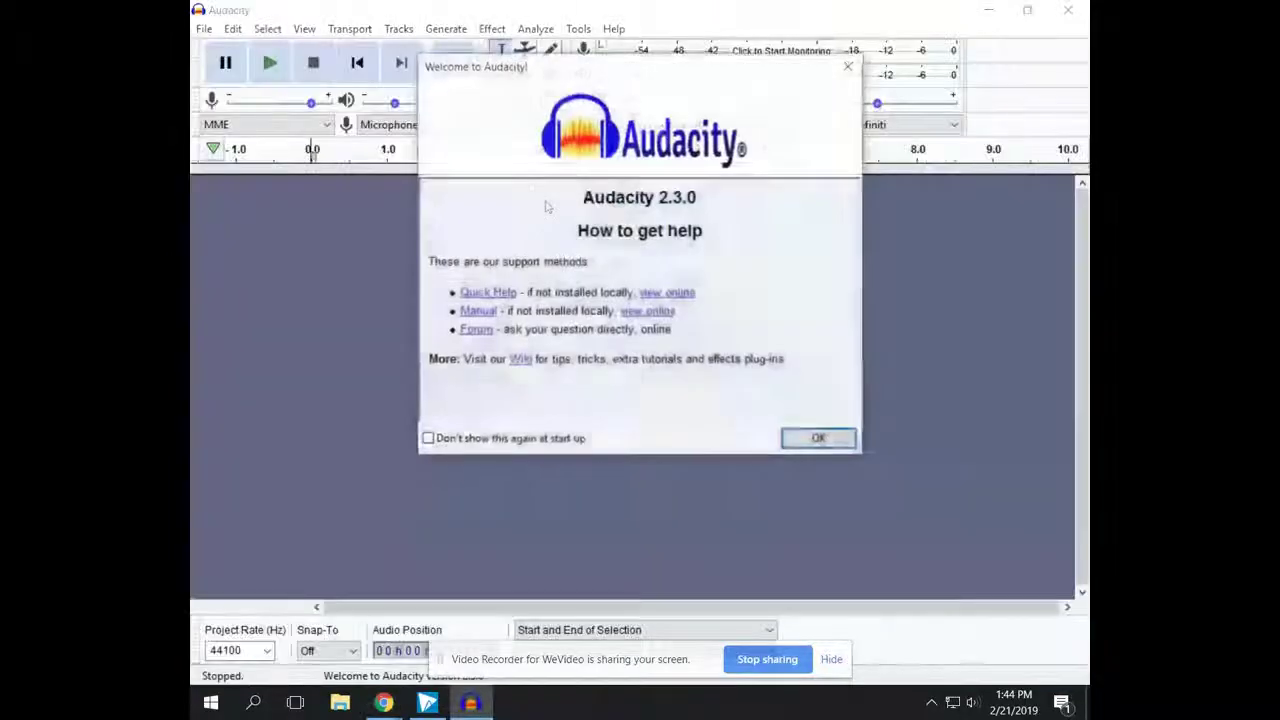
{"action": "left_click", "coordinate": [822, 437]}
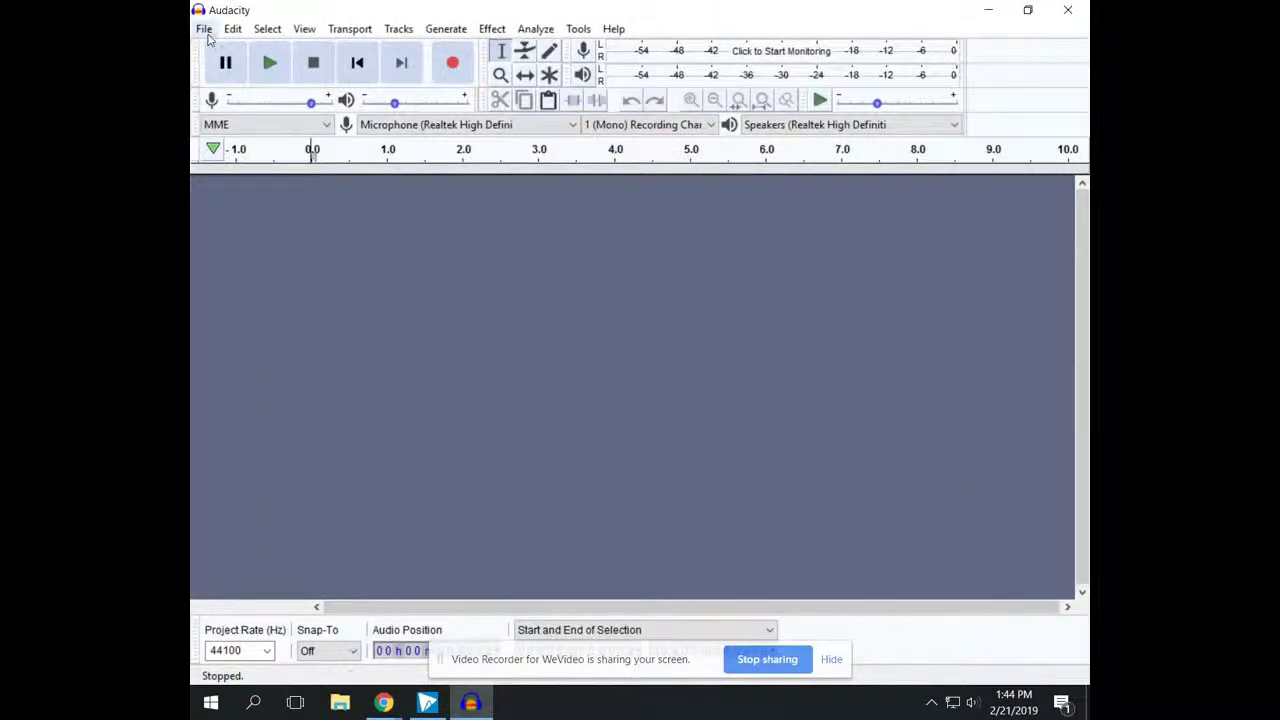
Open the saved news project file (.aup) from the Audacity folder
{"action": "left_click", "coordinate": [206, 33]}
{"action": "mouse_move", "coordinate": [344, 92]}
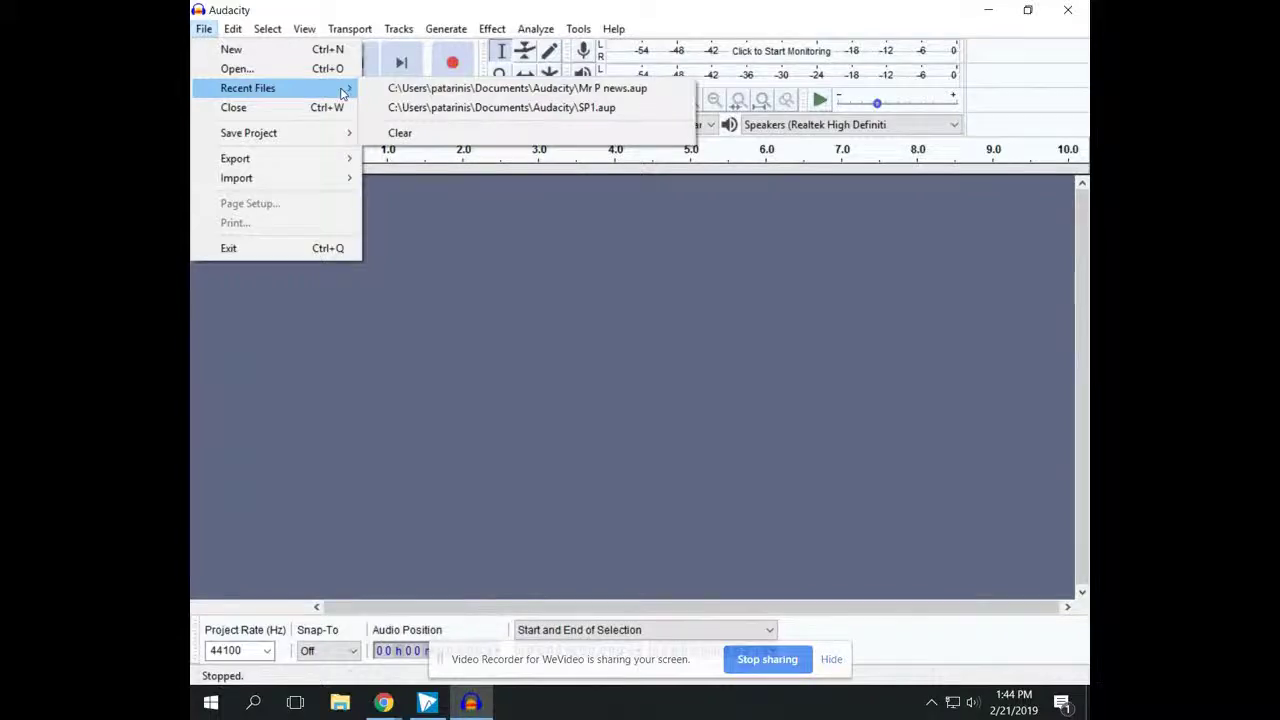
{"action": "left_click", "coordinate": [292, 70]}
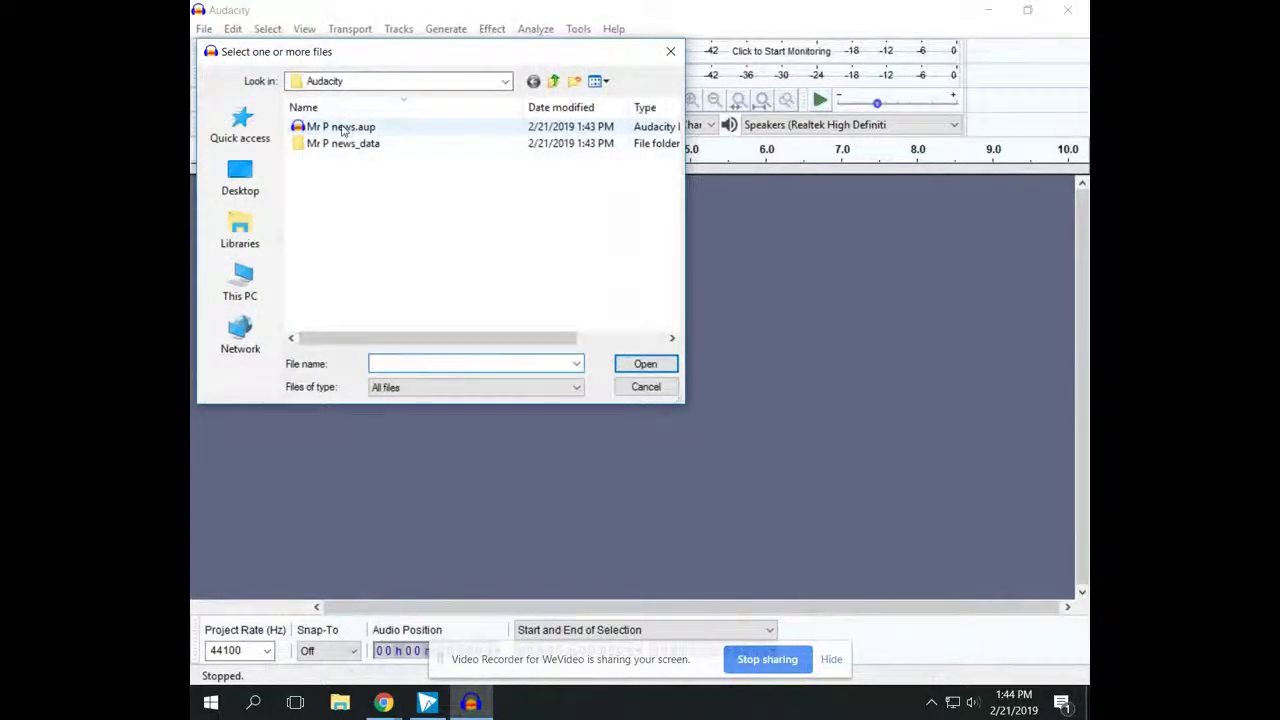
{"action": "double_click", "coordinate": [341, 128]}
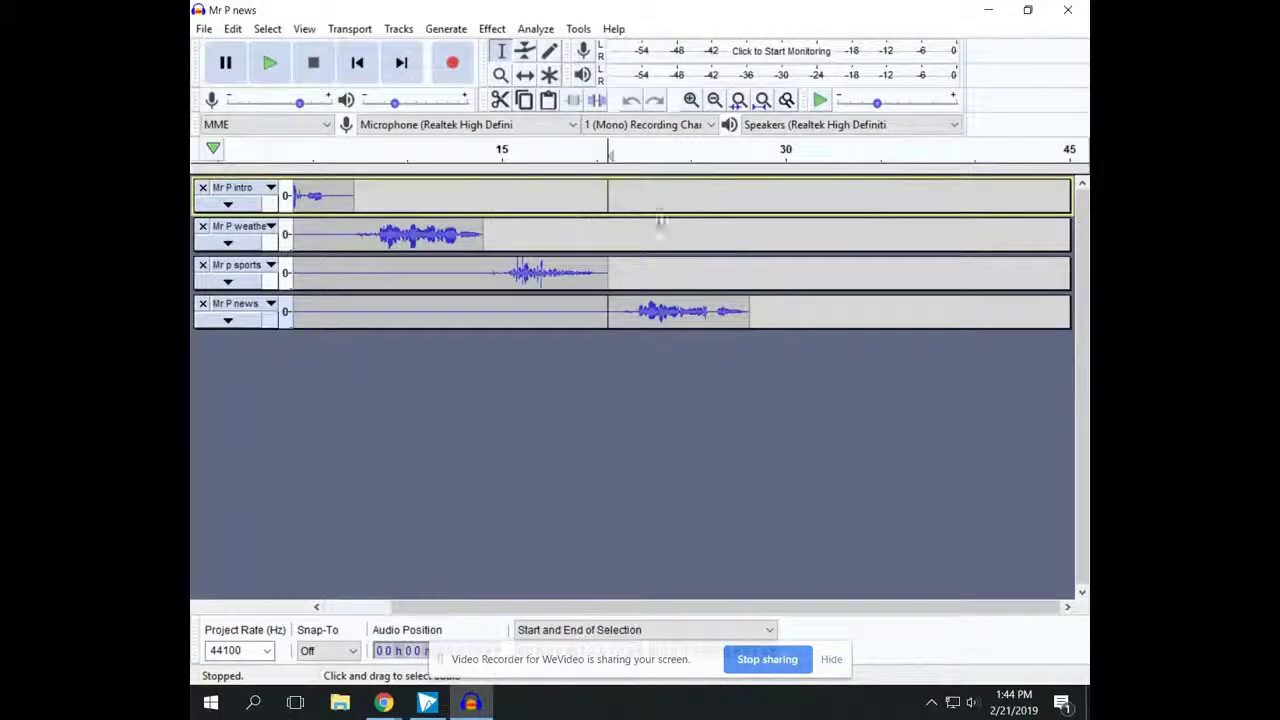
Record about 10 seconds of speech on a new fifth mono track, starting where the fourth recording ends
{"action": "left_click", "coordinate": [401, 64]}
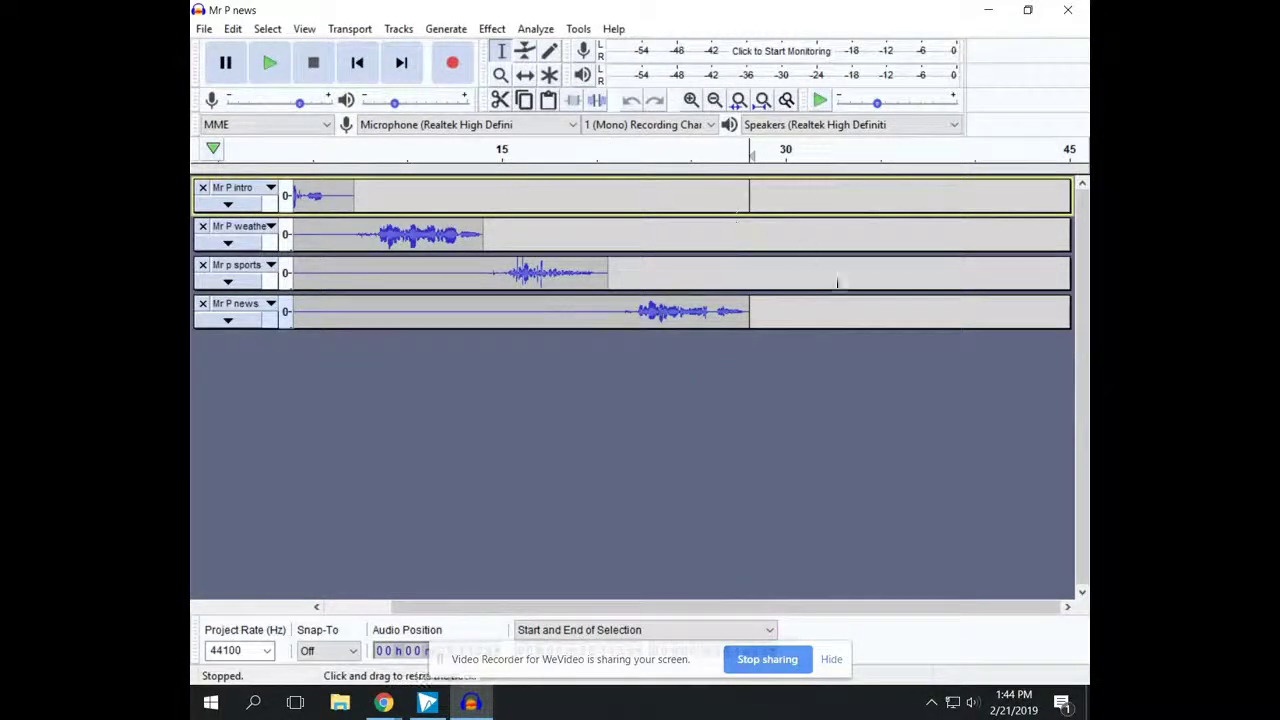
{"action": "left_click", "coordinate": [398, 30]}
{"action": "mouse_move", "coordinate": [429, 49]}
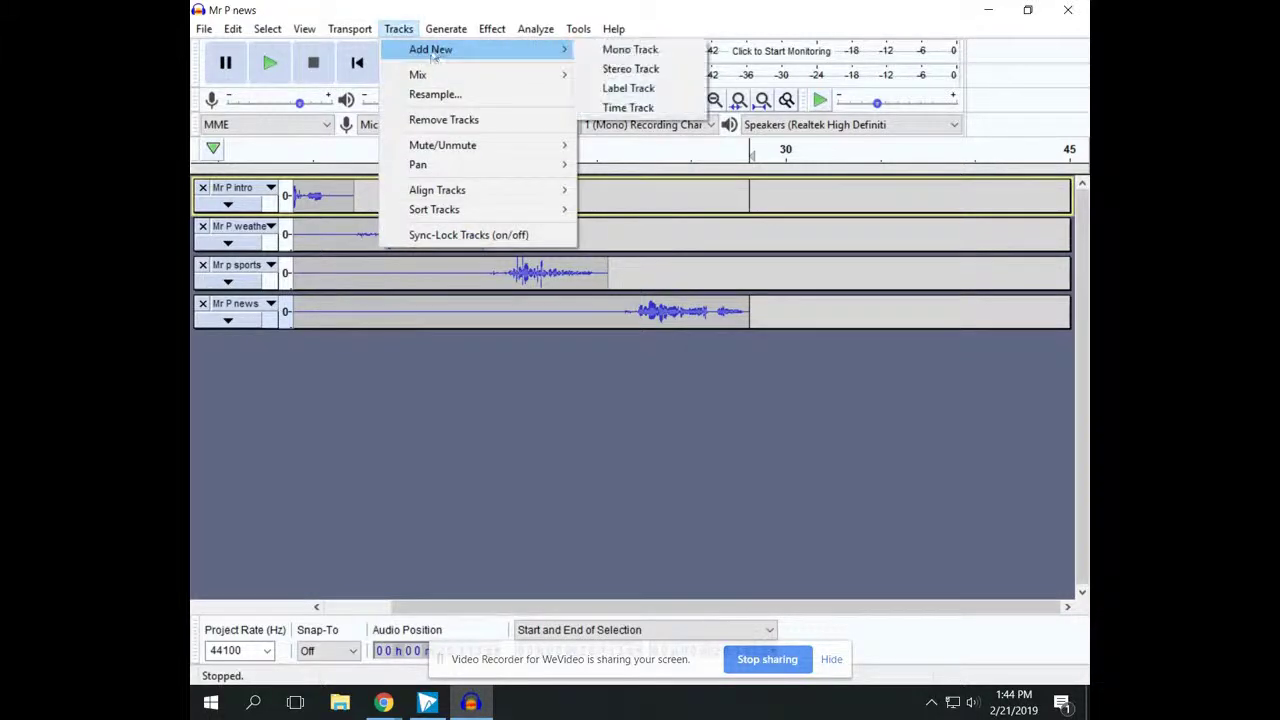
{"action": "left_click", "coordinate": [606, 49]}
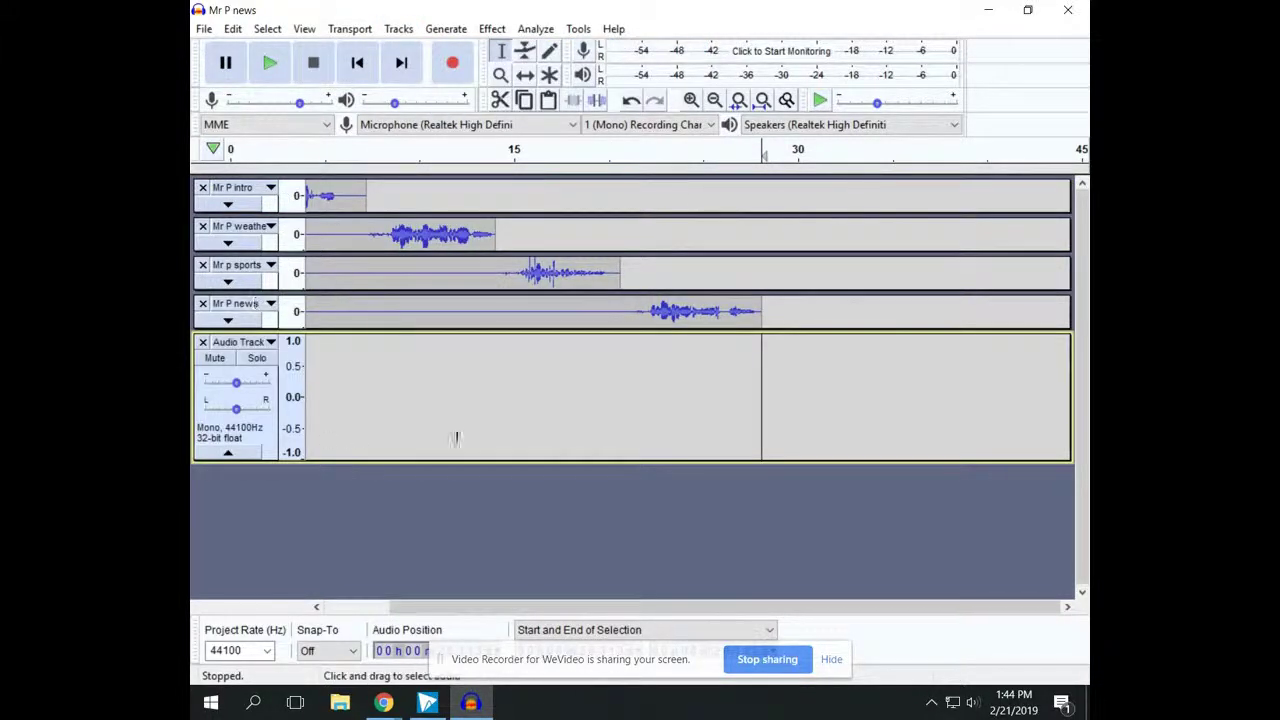
{"action": "left_click", "coordinate": [452, 62]}
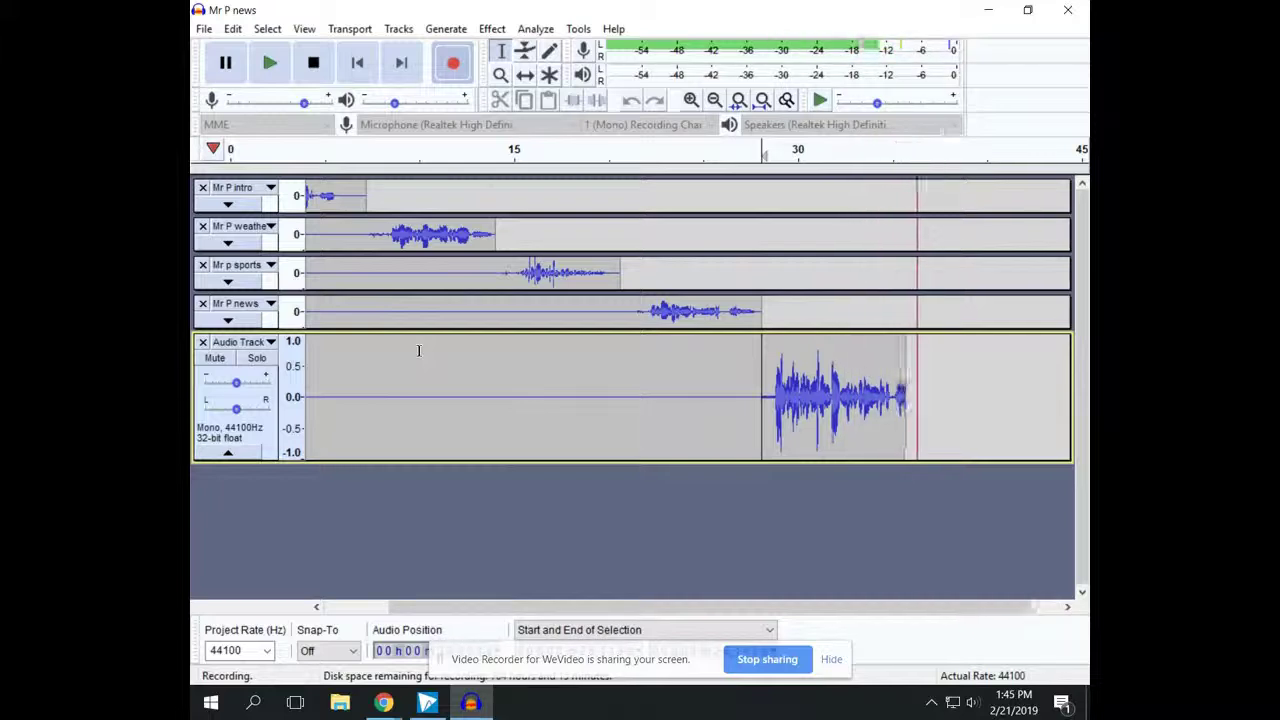
{"action": "left_click", "coordinate": [313, 63]}
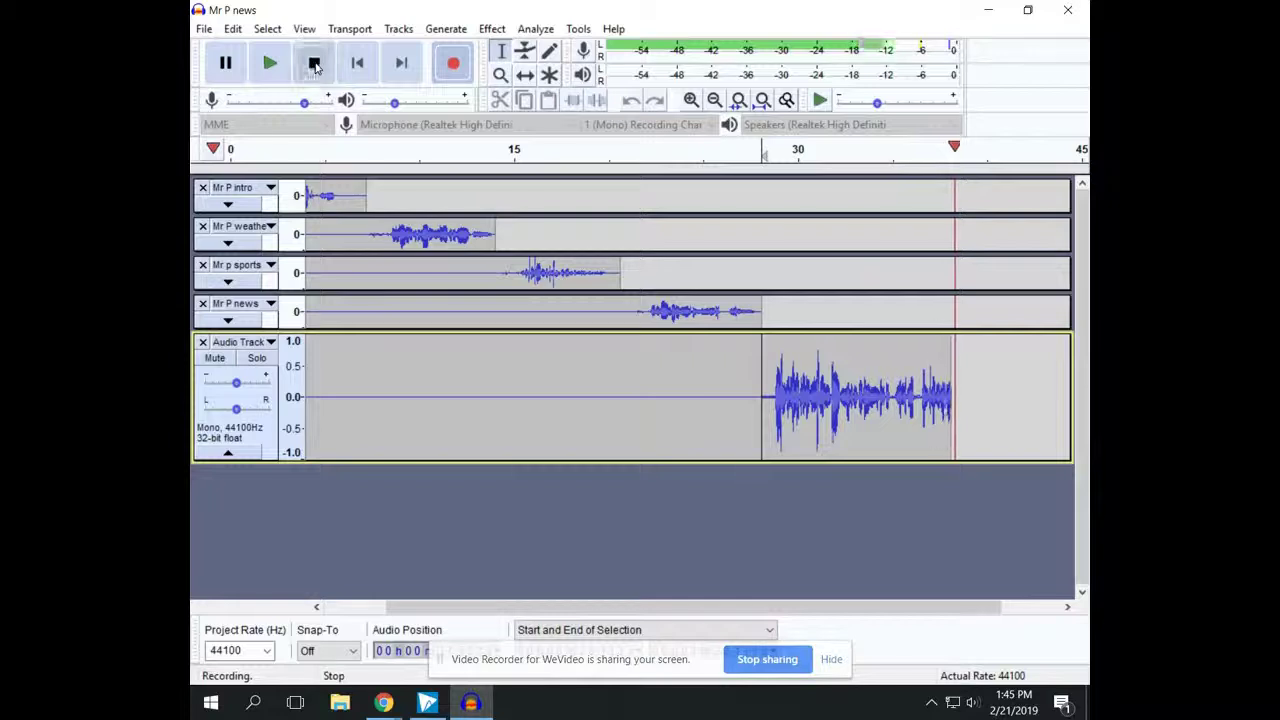
Rename the fifth track with the speaker's title and initial followed by "comm", and collapse it to minimal height
{"action": "left_click", "coordinate": [270, 343]}
{"action": "left_click", "coordinate": [275, 346]}
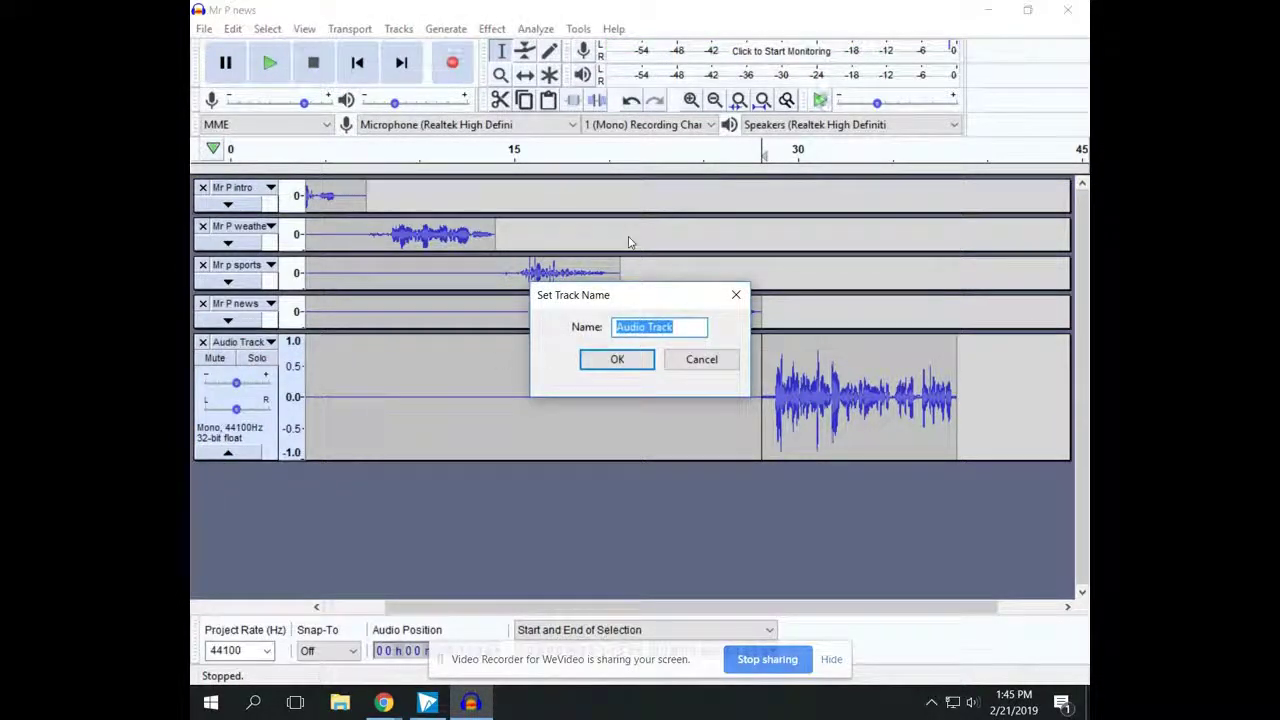
{"action": "type", "text": "Mr P comm"}
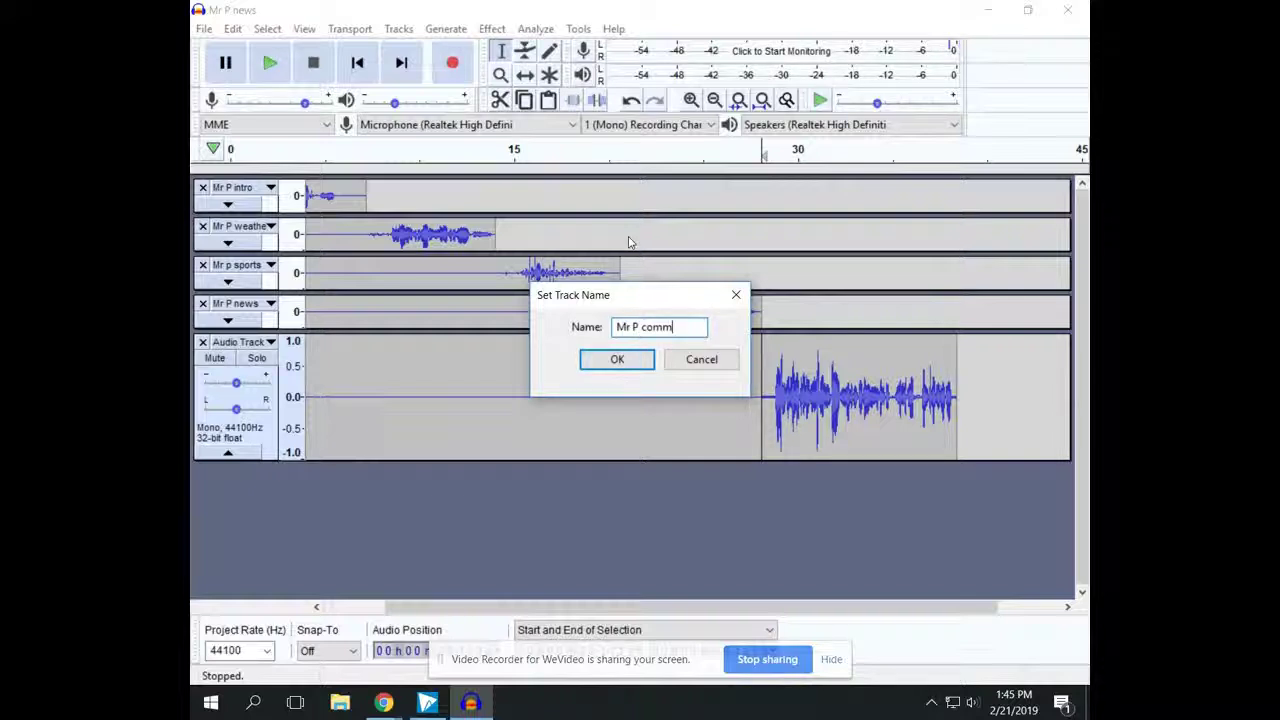
{"action": "left_click", "coordinate": [617, 359]}
{"action": "left_click", "coordinate": [250, 453]}
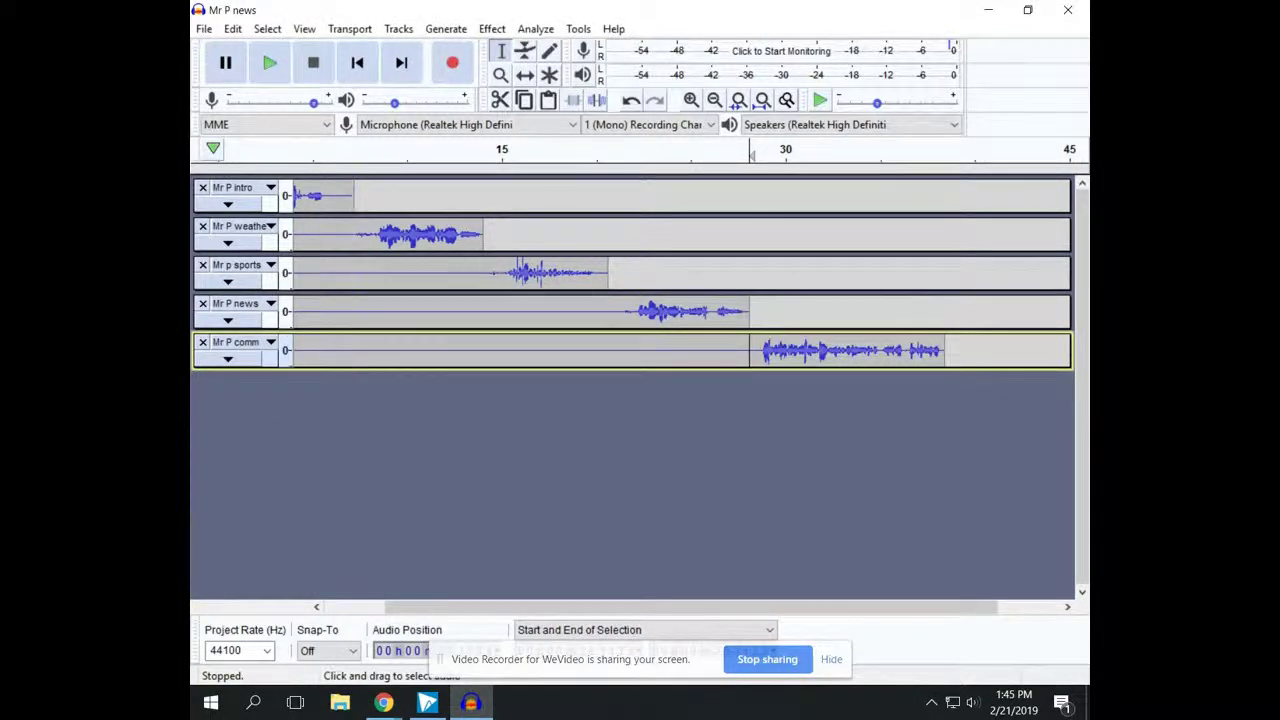